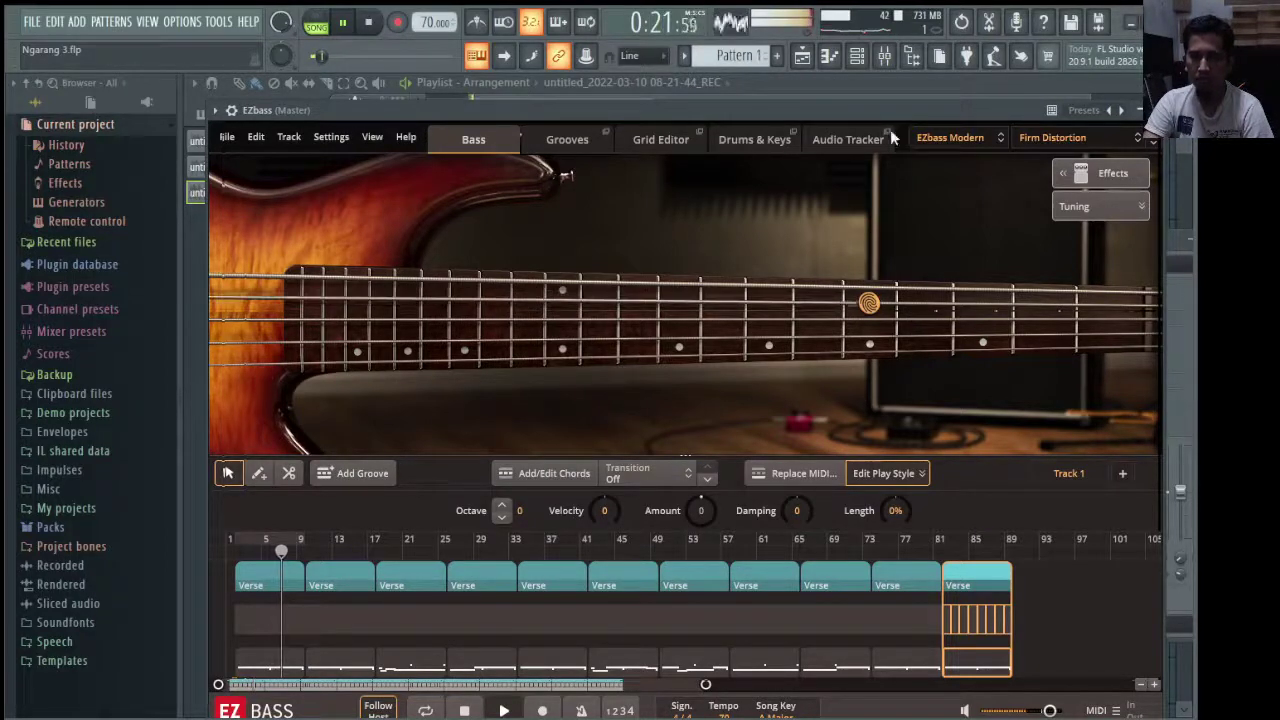
Step: Show the EZbass grooves library and move the EZbass window aside to uncover the playlist
click(568, 140)
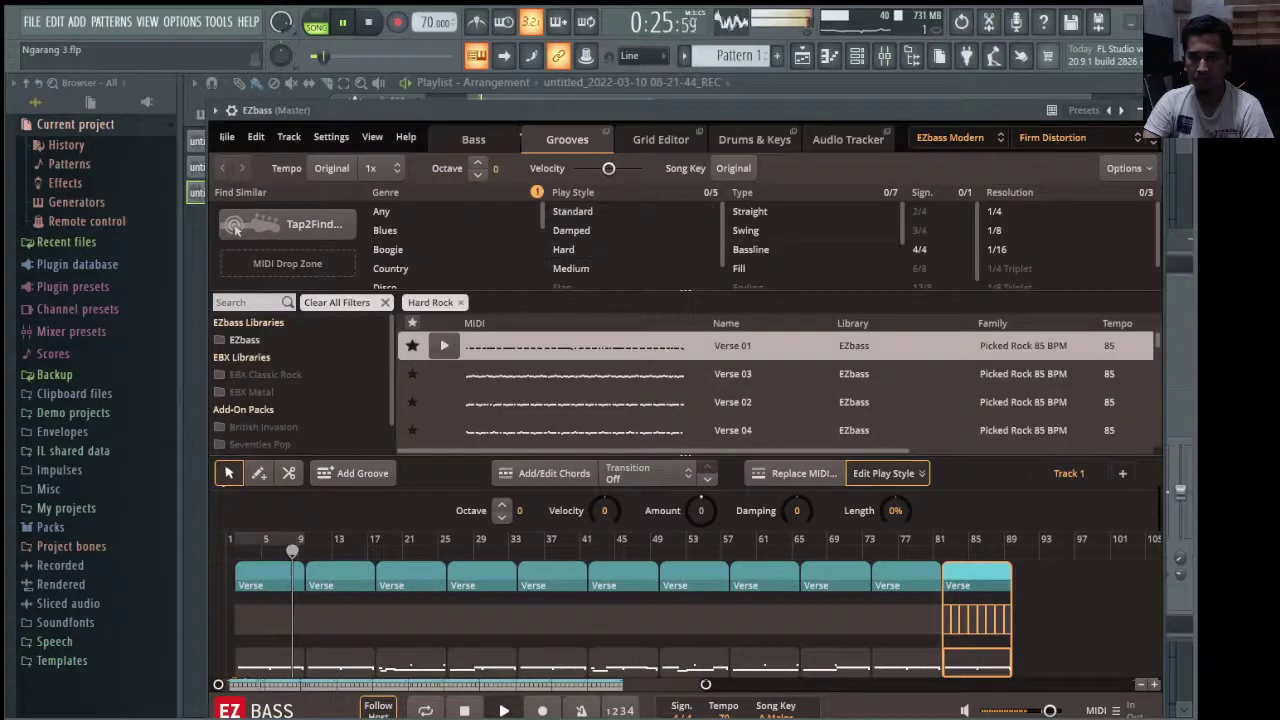
drag(738, 115, 675, 176)
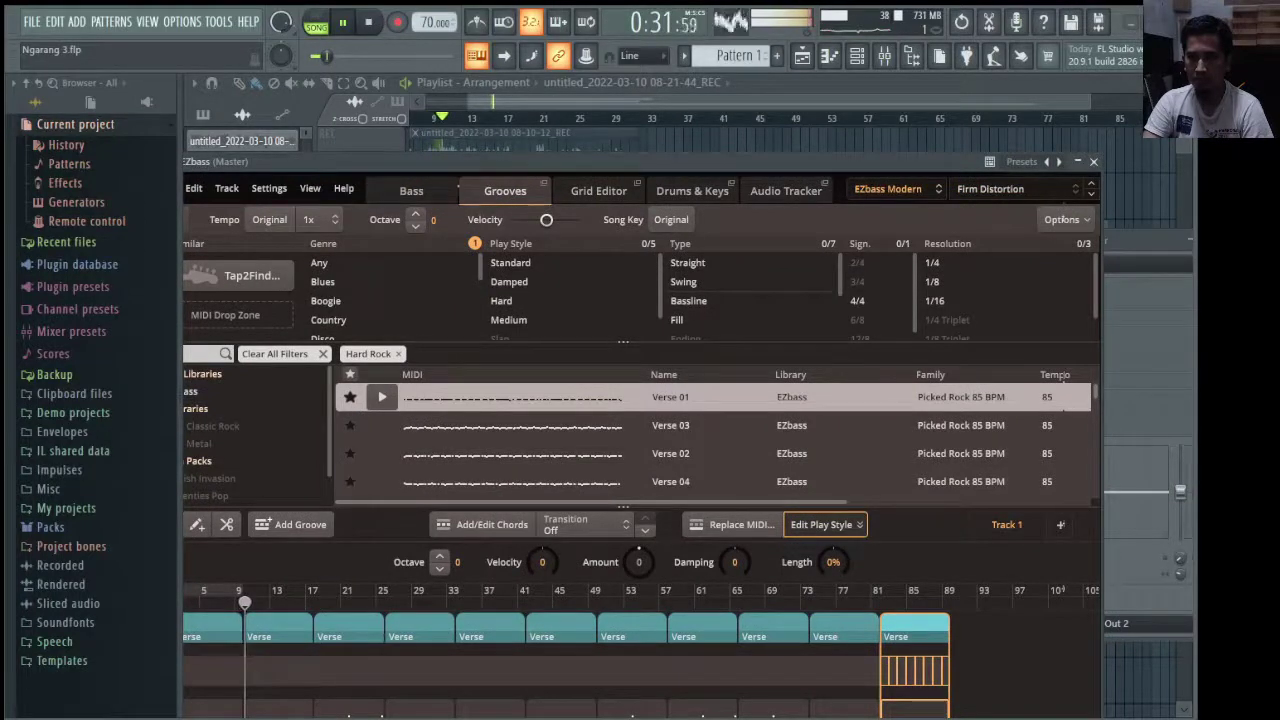
drag(640, 162, 907, 194)
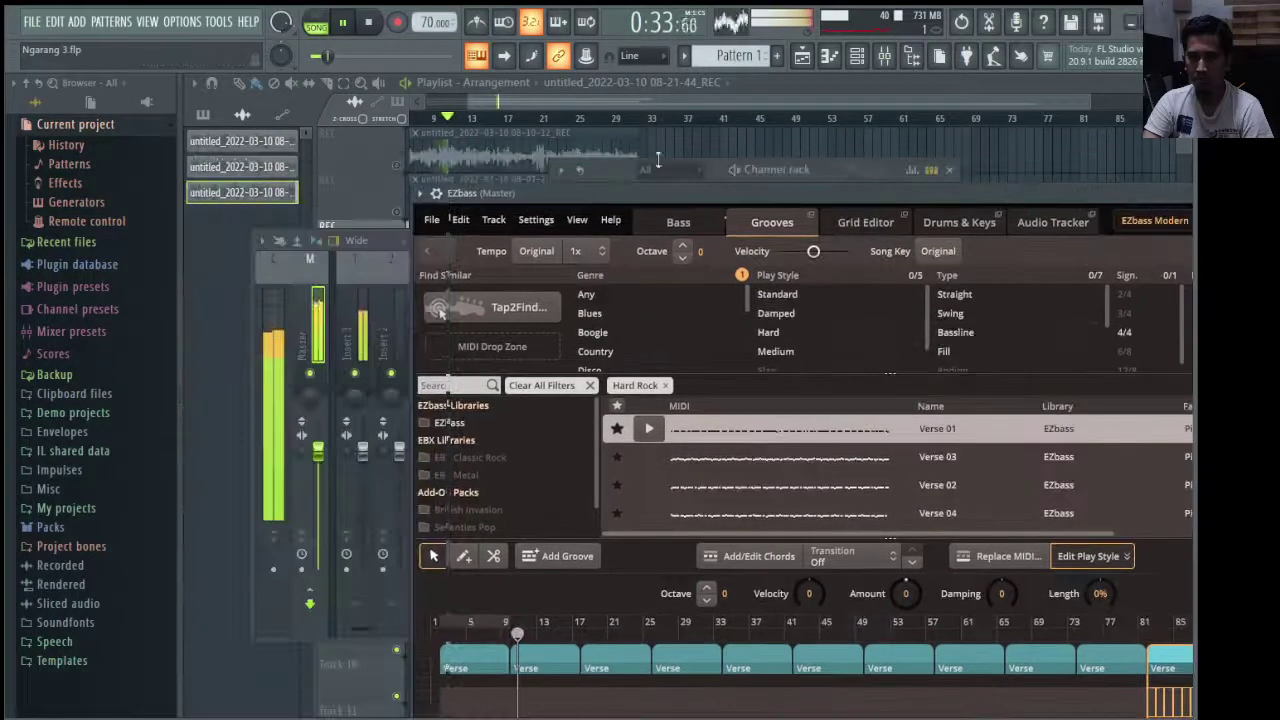
Step: Open EZdrummer from the channel rack and look through its mixer channels, drum kit and groove browser
click(609, 176)
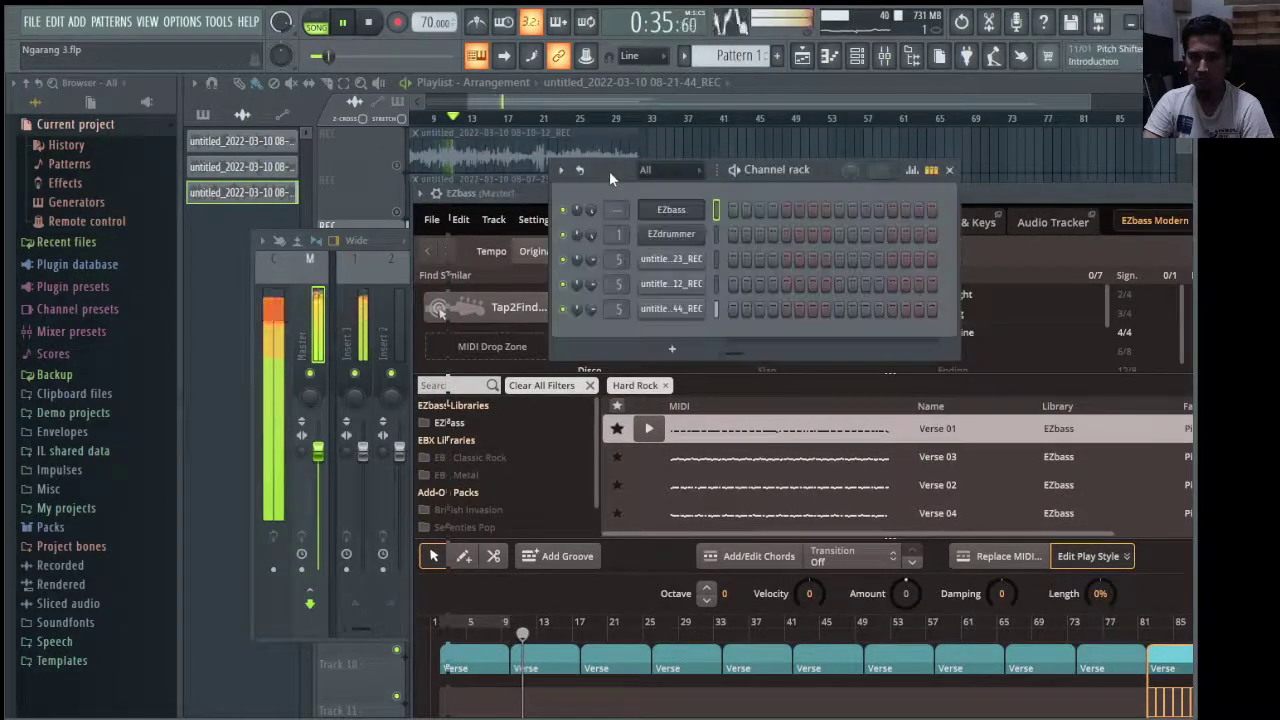
click(671, 233)
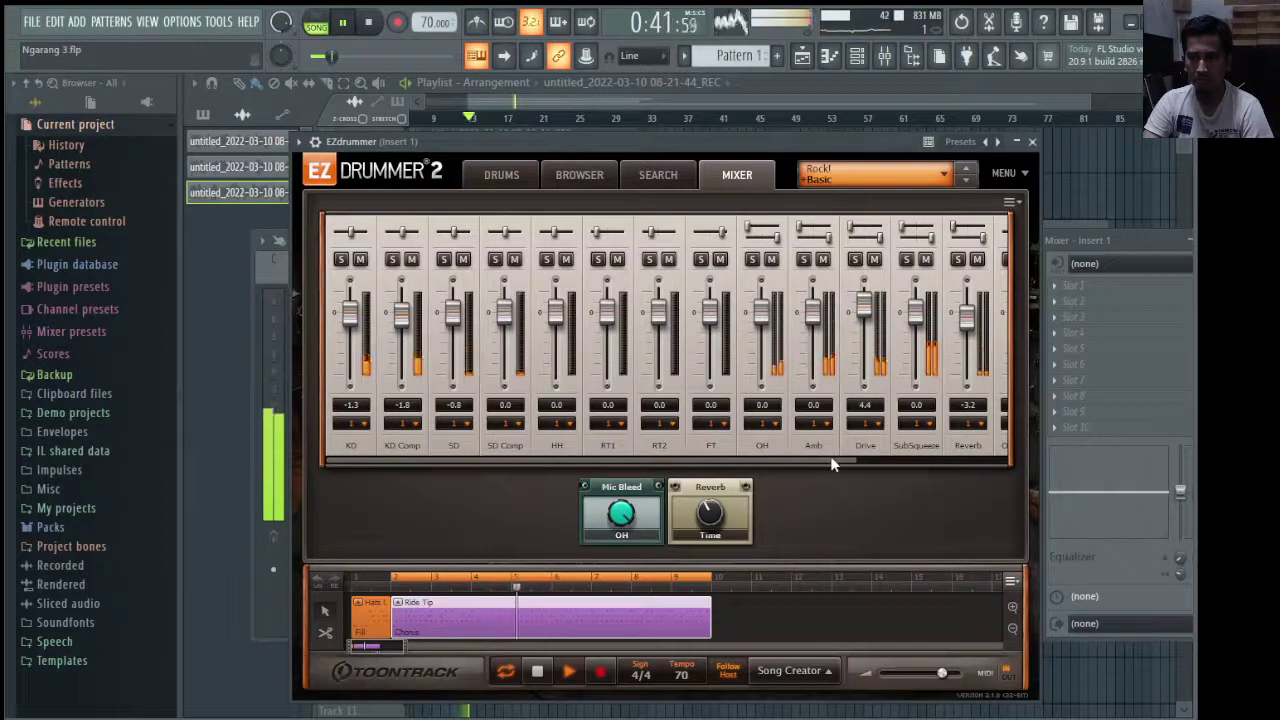
drag(829, 461, 959, 452)
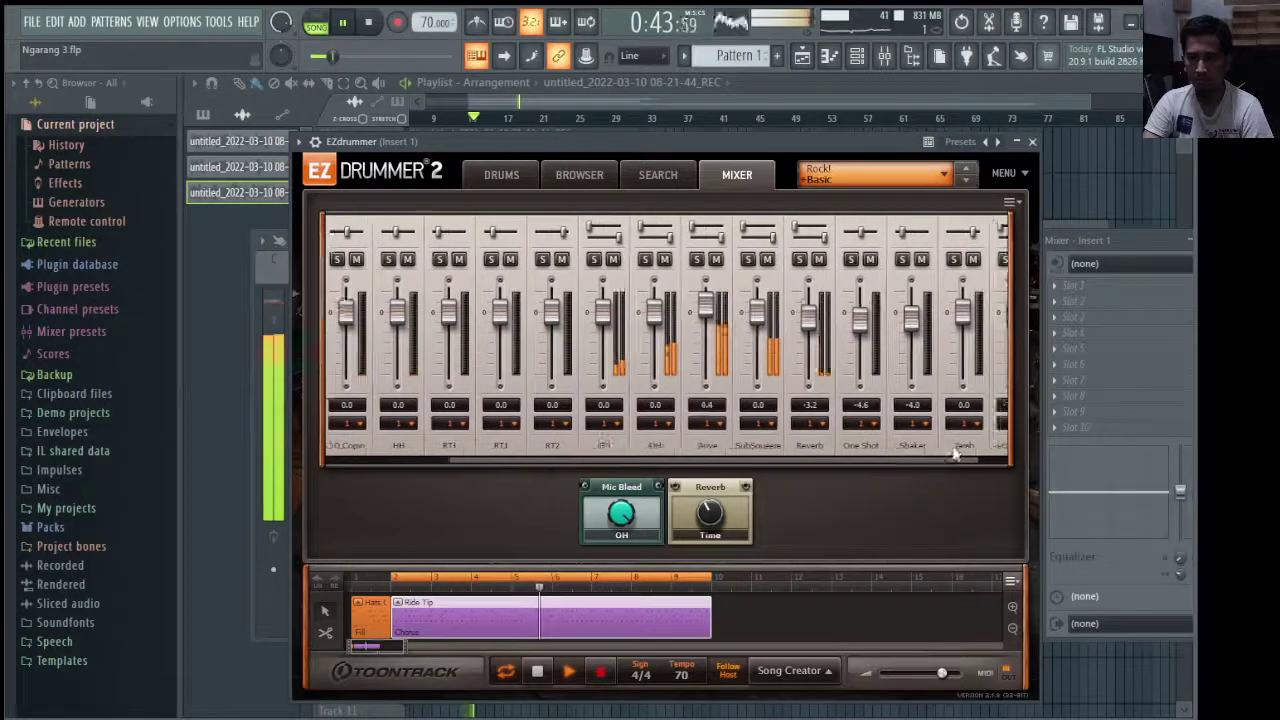
click(501, 175)
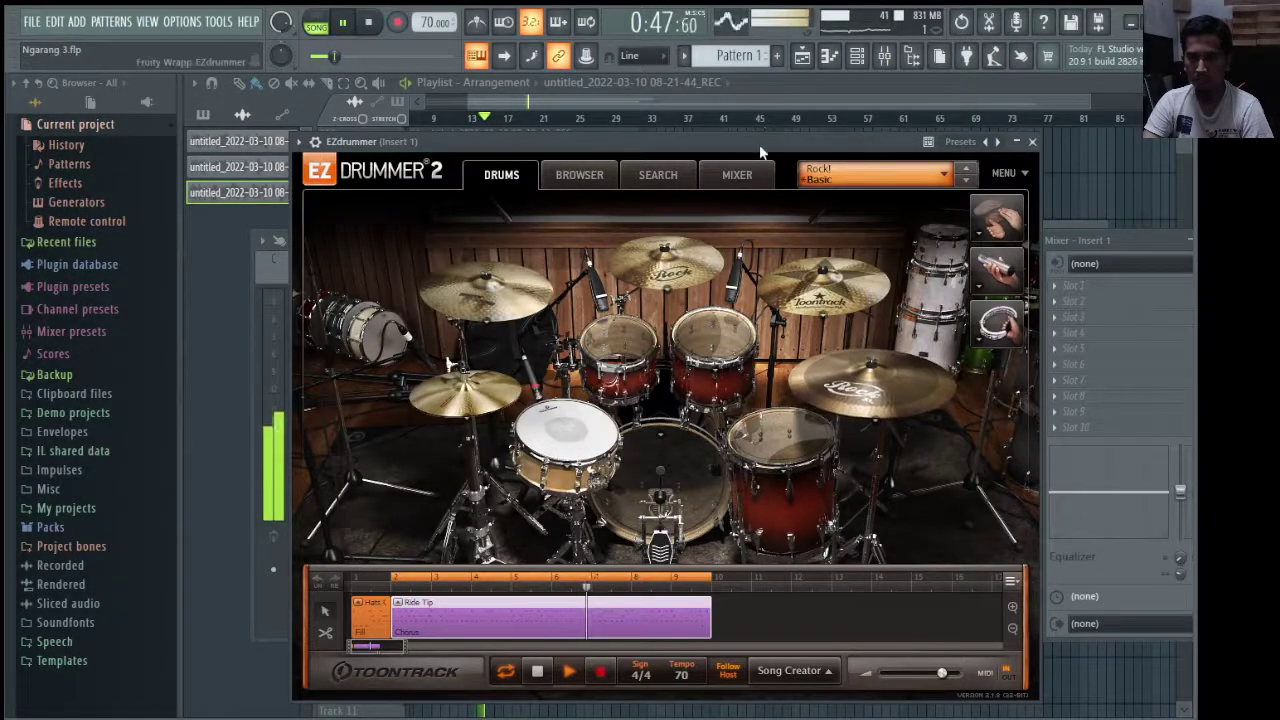
drag(759, 144, 756, 123)
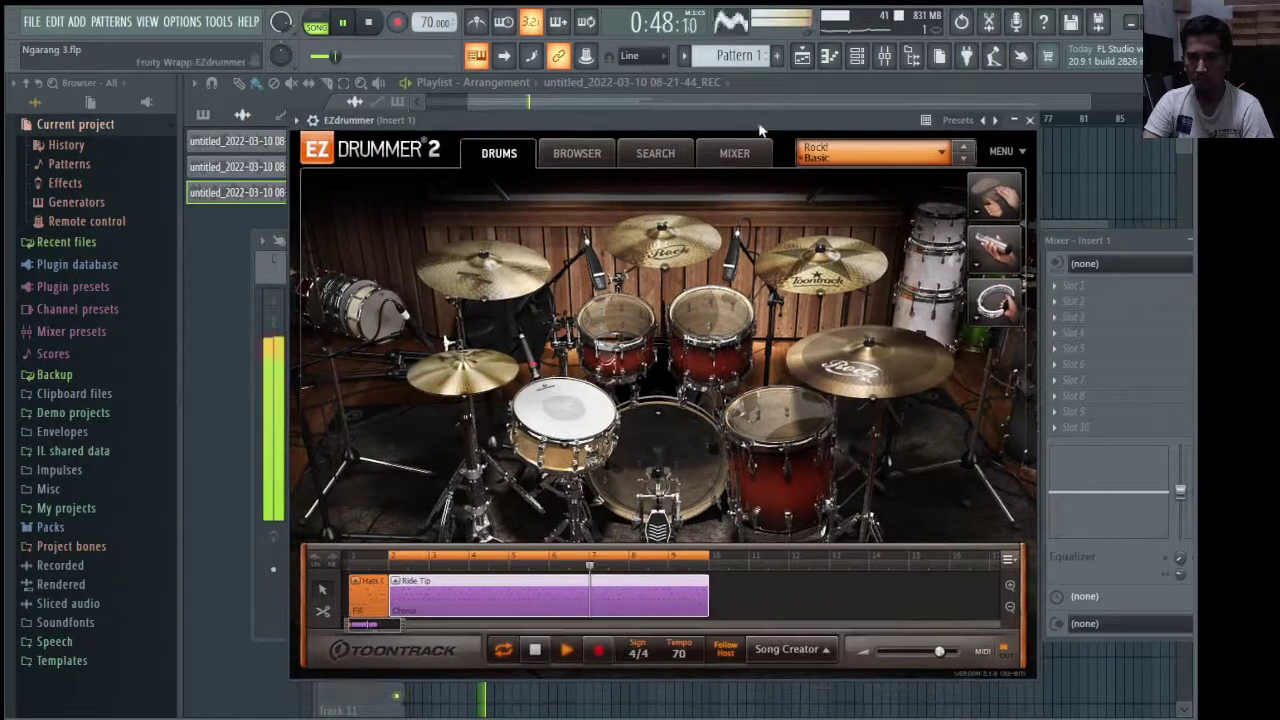
click(597, 151)
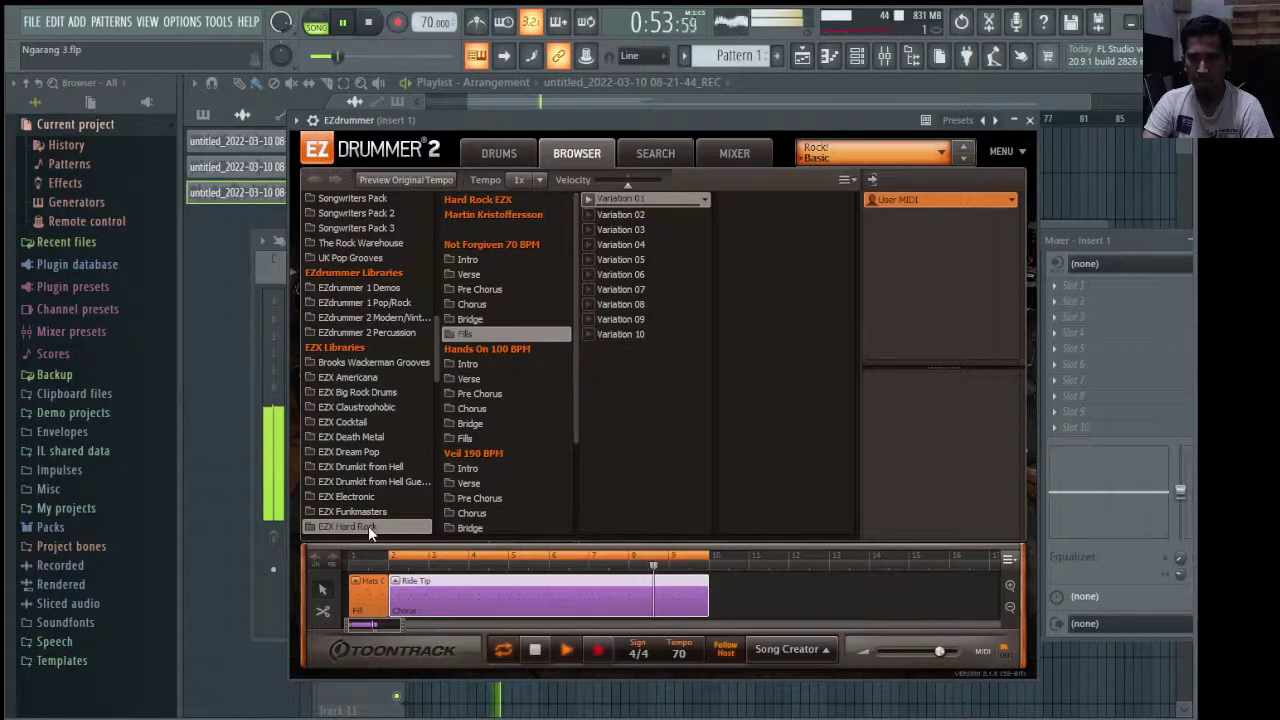
click(497, 151)
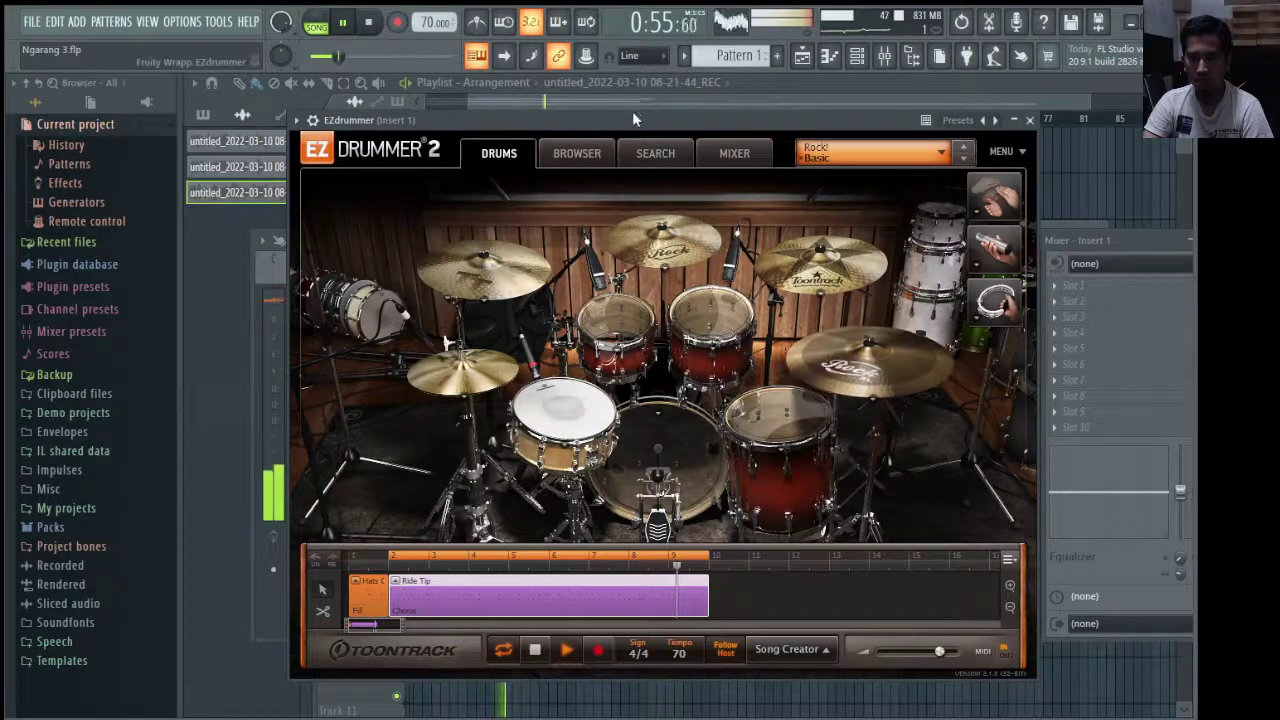
drag(636, 126, 626, 148)
Step: Open Helix Native from mixer track Insert 5 and examine the amp block in its signal chain
key(F9)
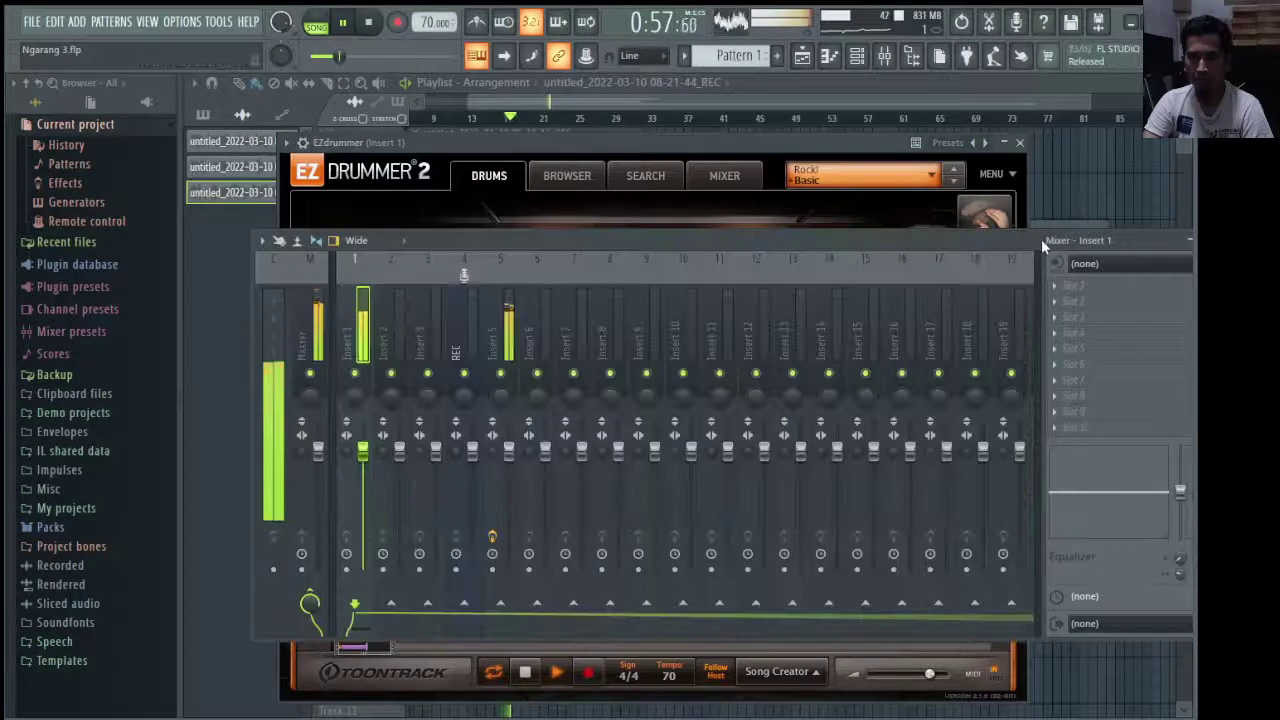
click(508, 313)
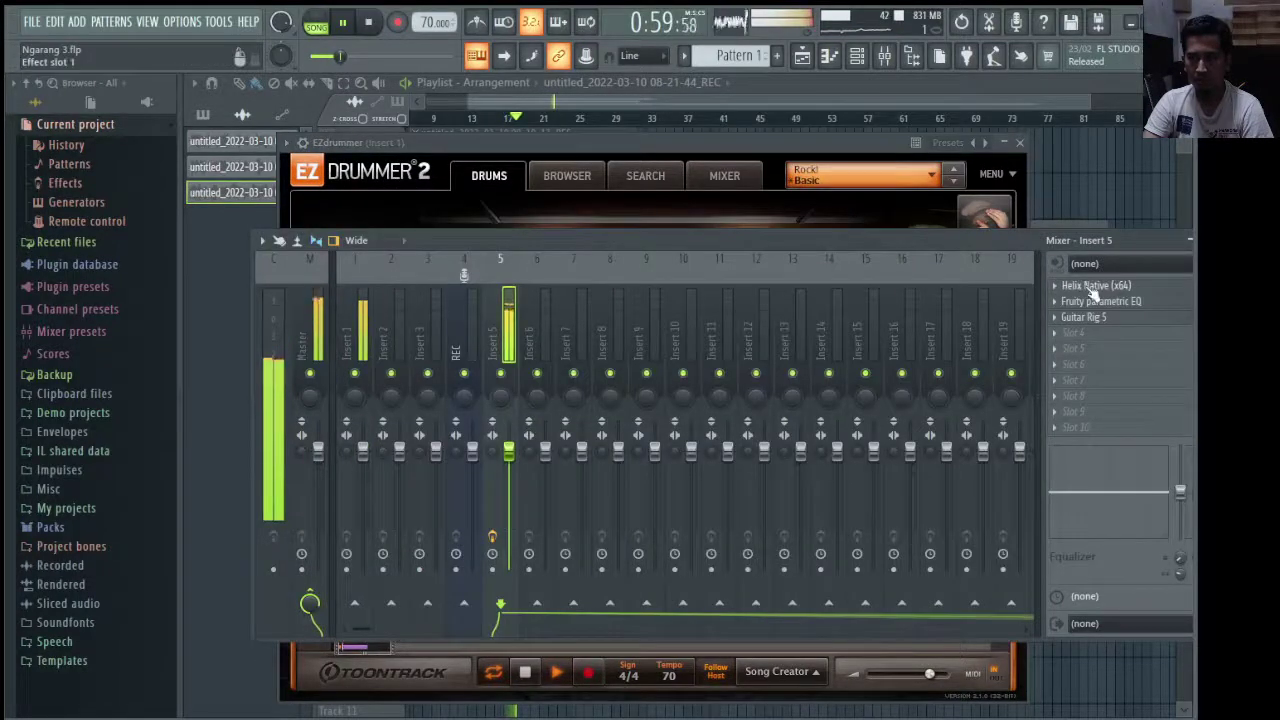
click(1090, 288)
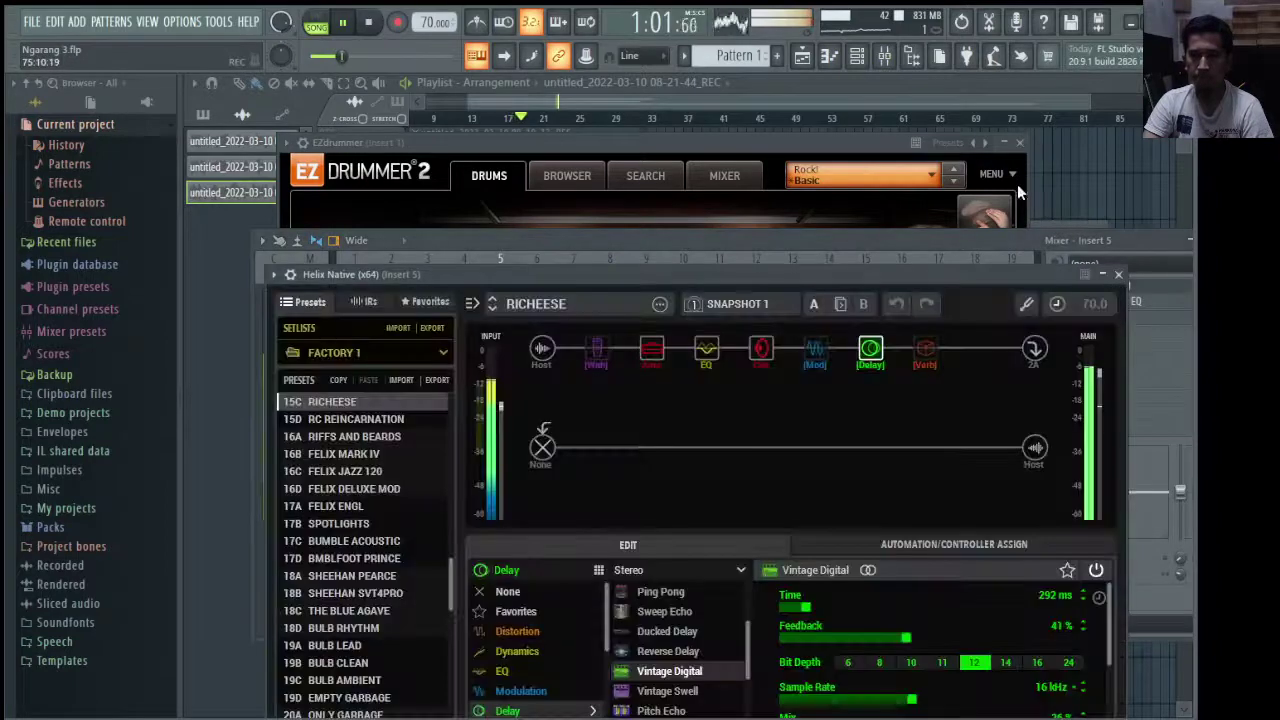
drag(757, 275, 744, 118)
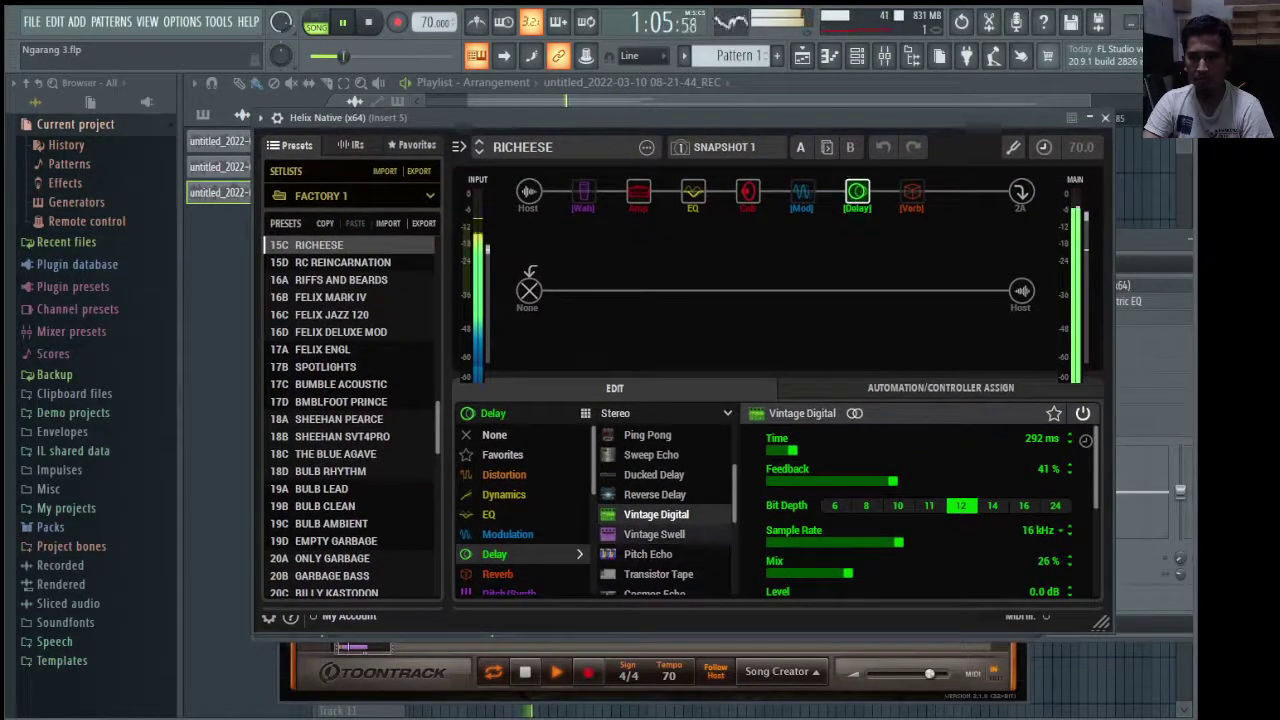
click(638, 191)
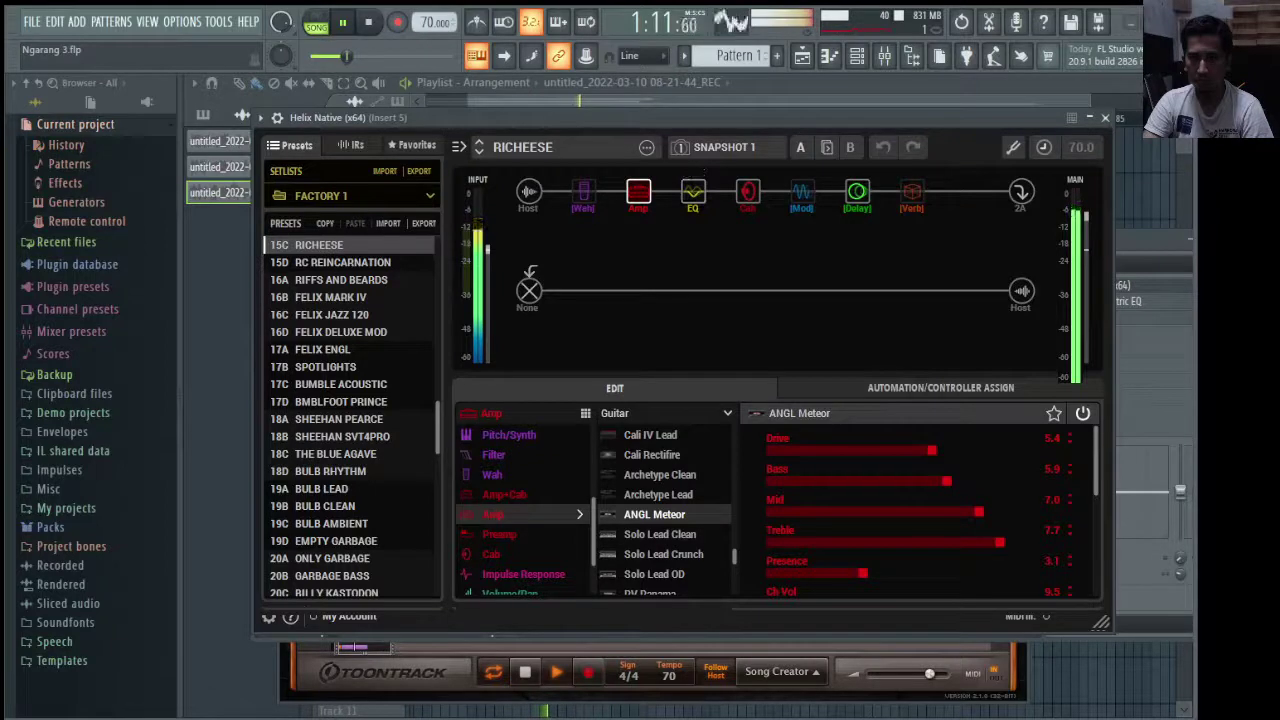
Step: Enable the Wah block in the Helix Native chain and sweep its Position from 0% up to 100%
click(583, 192)
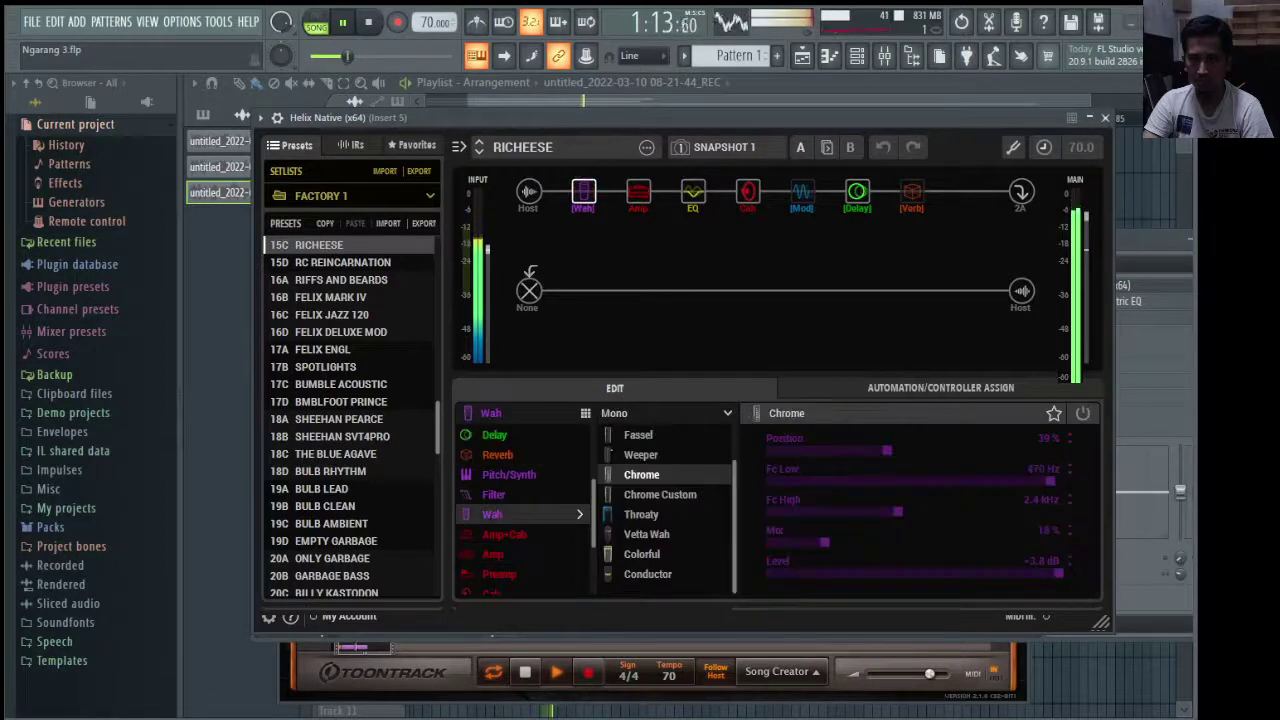
click(577, 173)
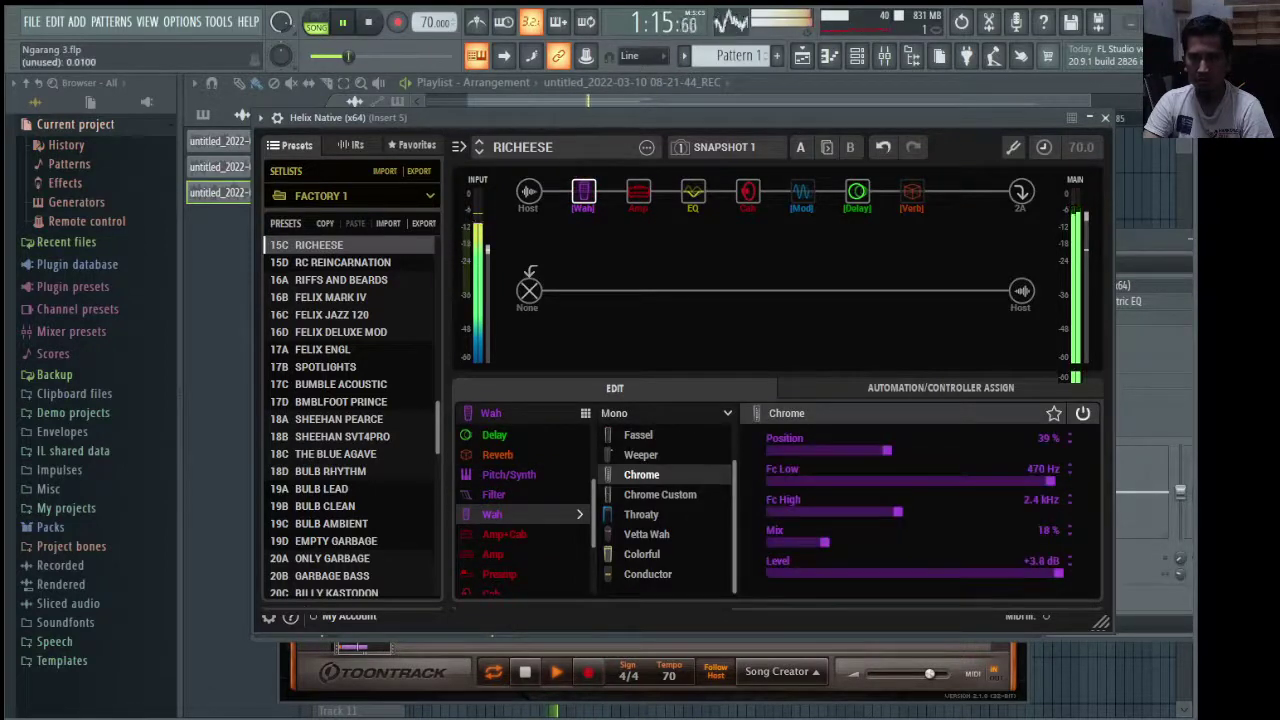
drag(771, 451, 1068, 451)
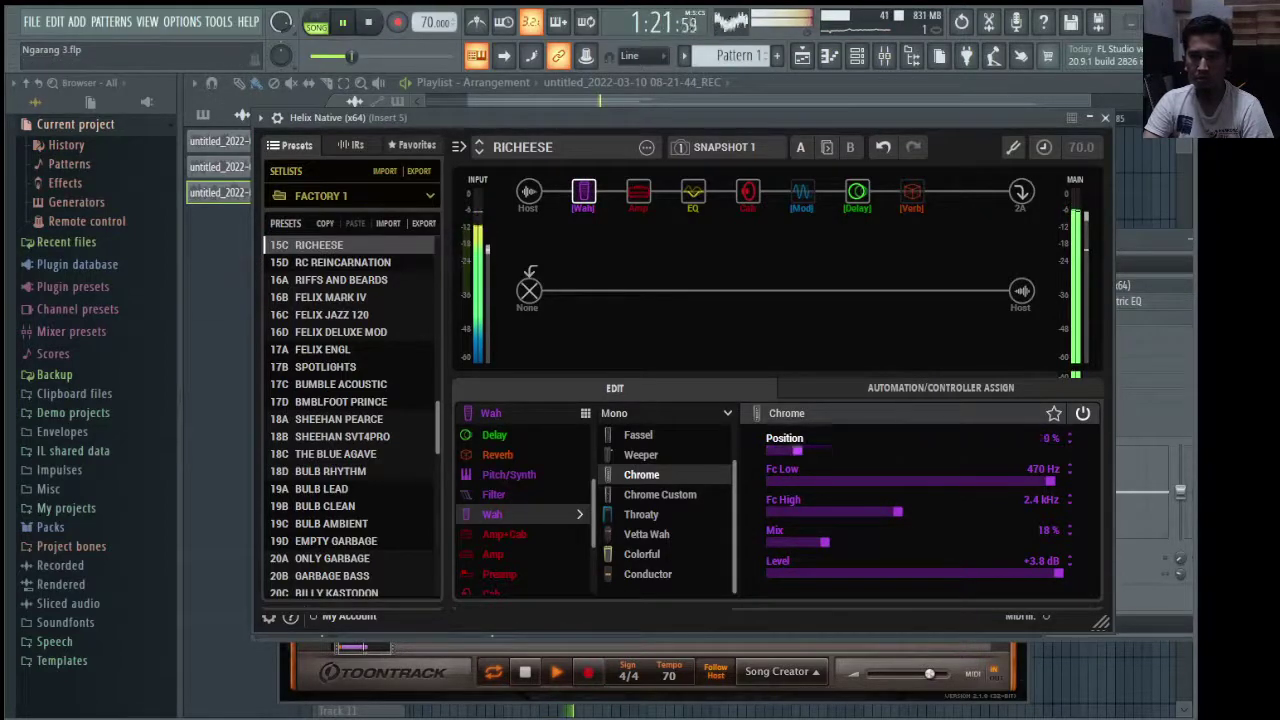
mouse_move(1068, 451)
mouse_down()
mouse_move(771, 451)
mouse_move(1068, 451)
mouse_up()
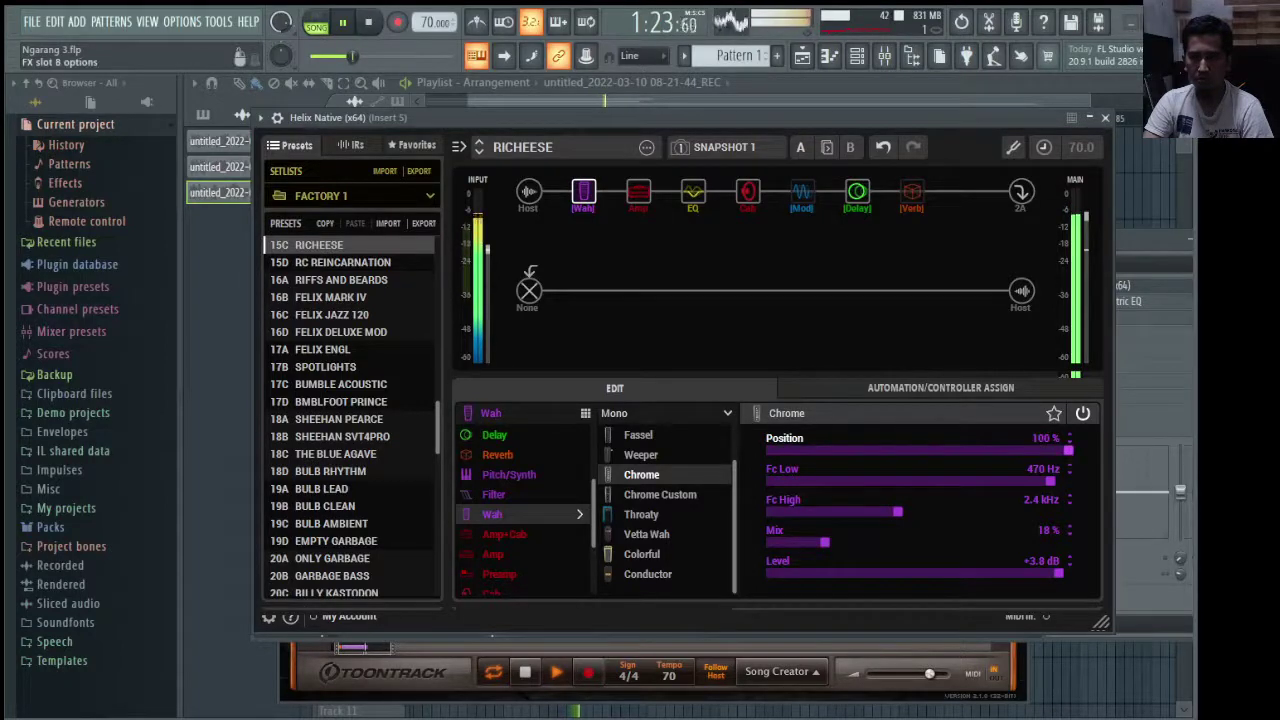
Step: Change the wah model to Vetta Wah and bypass the Wah block
click(647, 535)
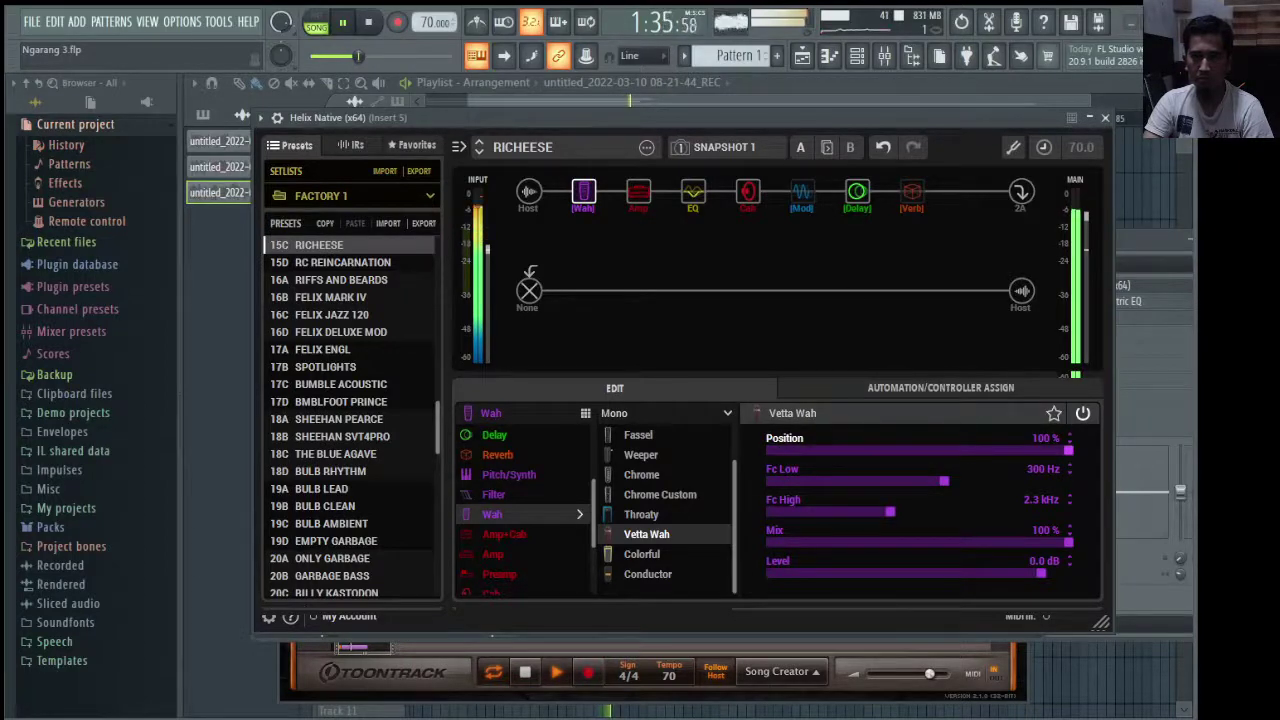
click(577, 173)
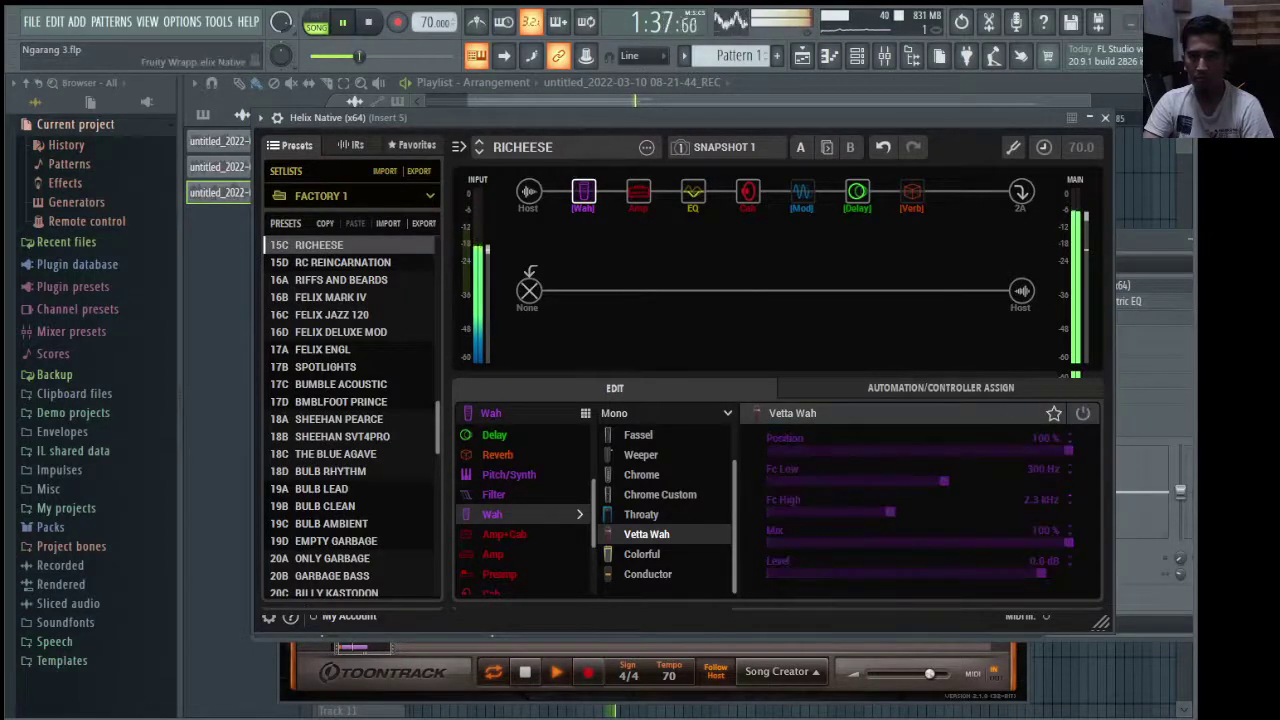
Step: Bring EZdrummer and the mixer forward and reposition their windows along with Helix Native
drag(922, 117, 860, 270)
click(796, 141)
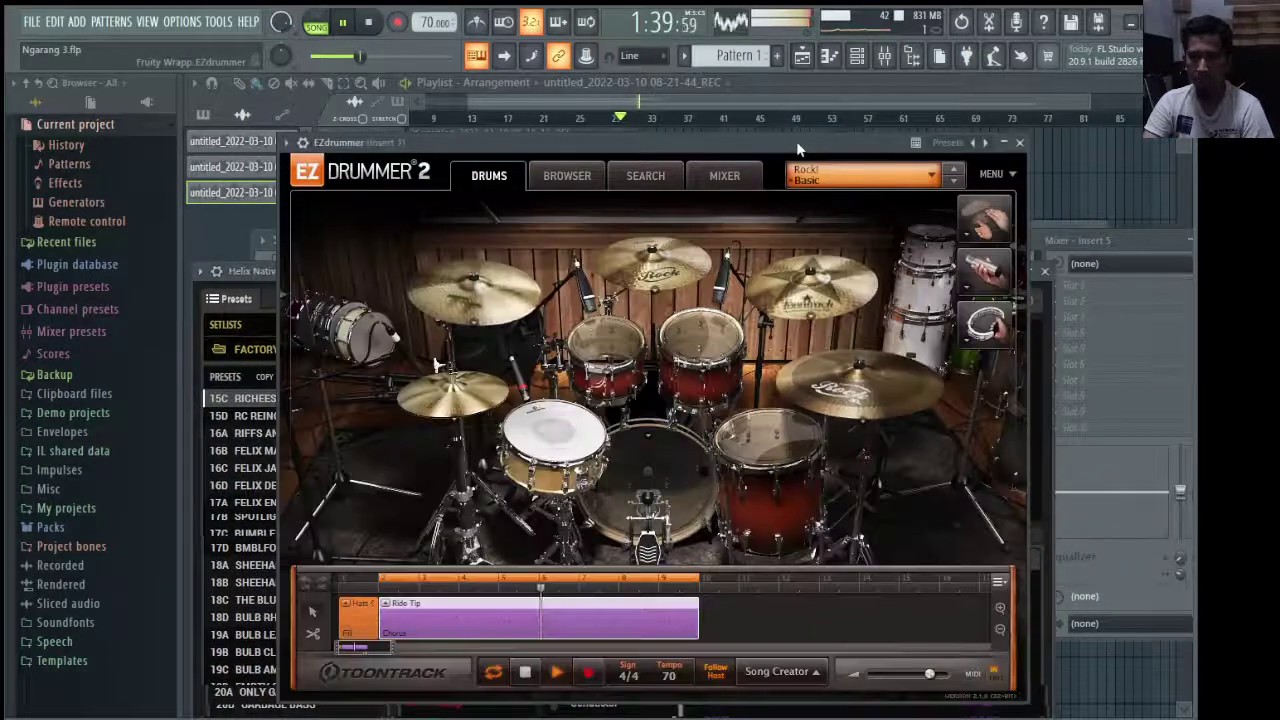
drag(1066, 235, 1047, 206)
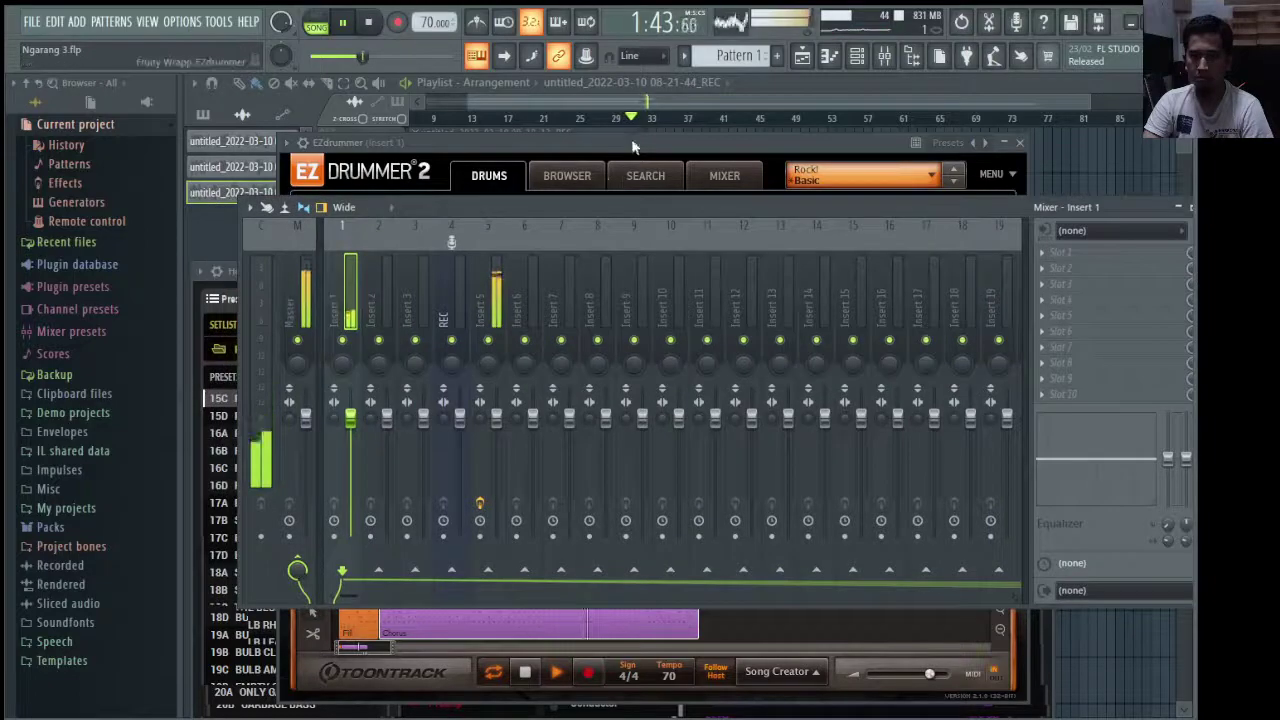
drag(632, 147, 686, 247)
Step: Open EZbass from the channel rack in its bass view and spread out the EZbass and mixer windows
key(F6)
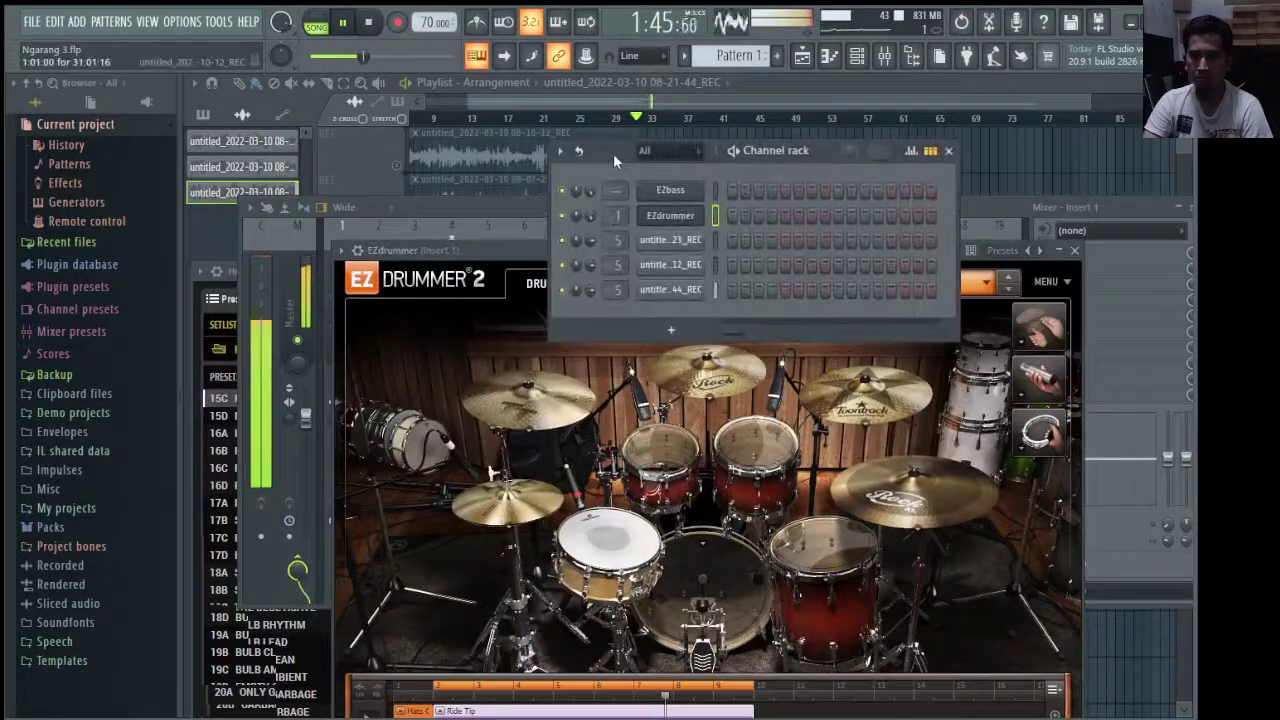
click(667, 193)
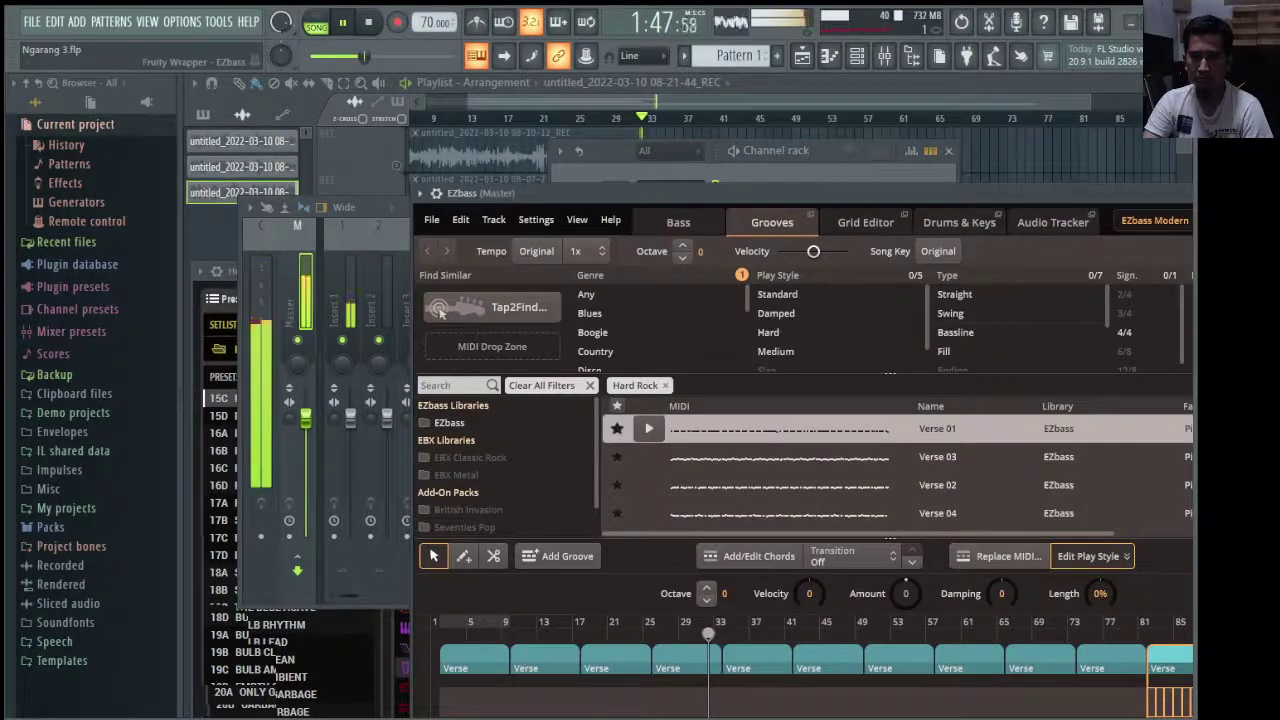
click(678, 222)
drag(733, 198, 928, 122)
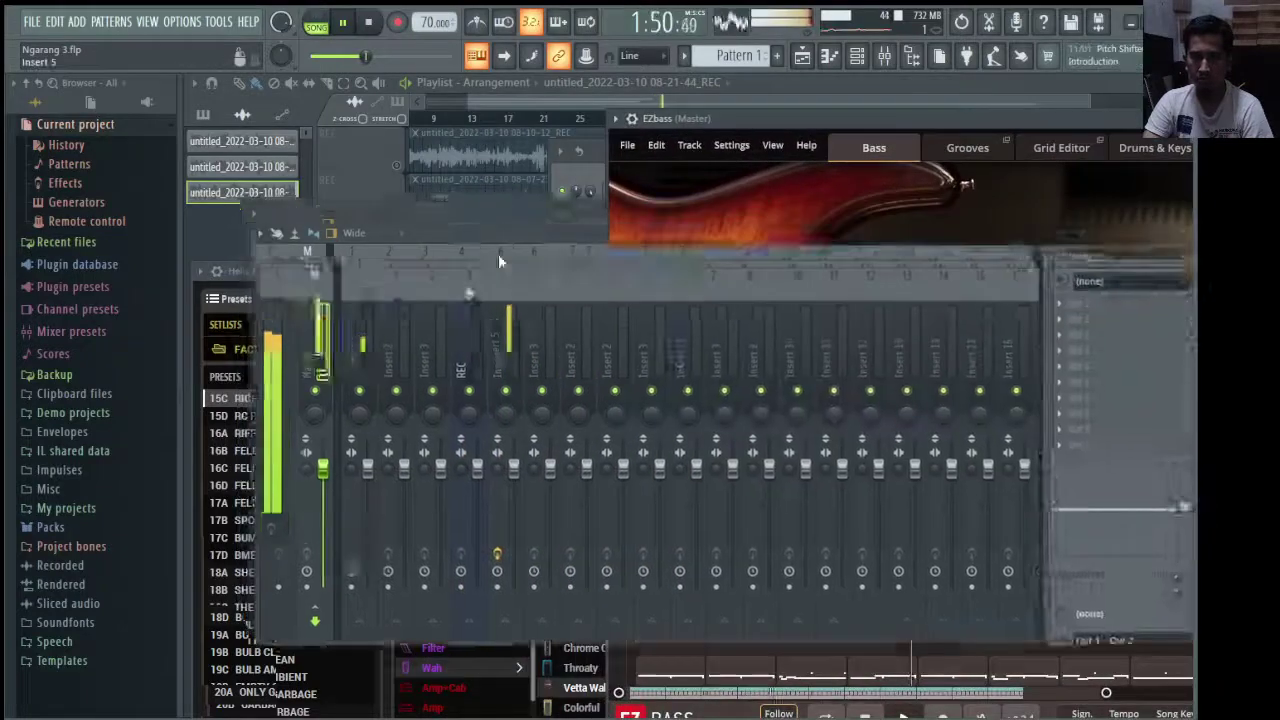
drag(498, 254, 626, 441)
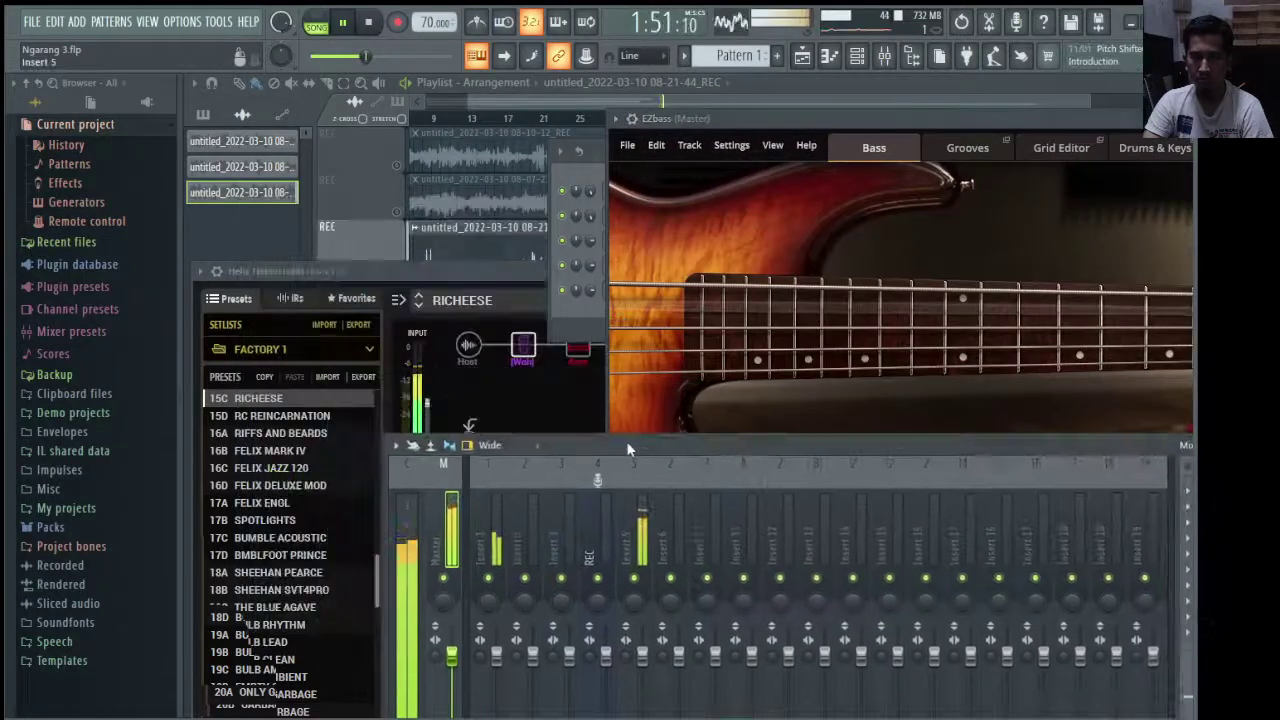
Step: Bring EZdrummer and EZbass to the front in turn through the channel rack
click(596, 158)
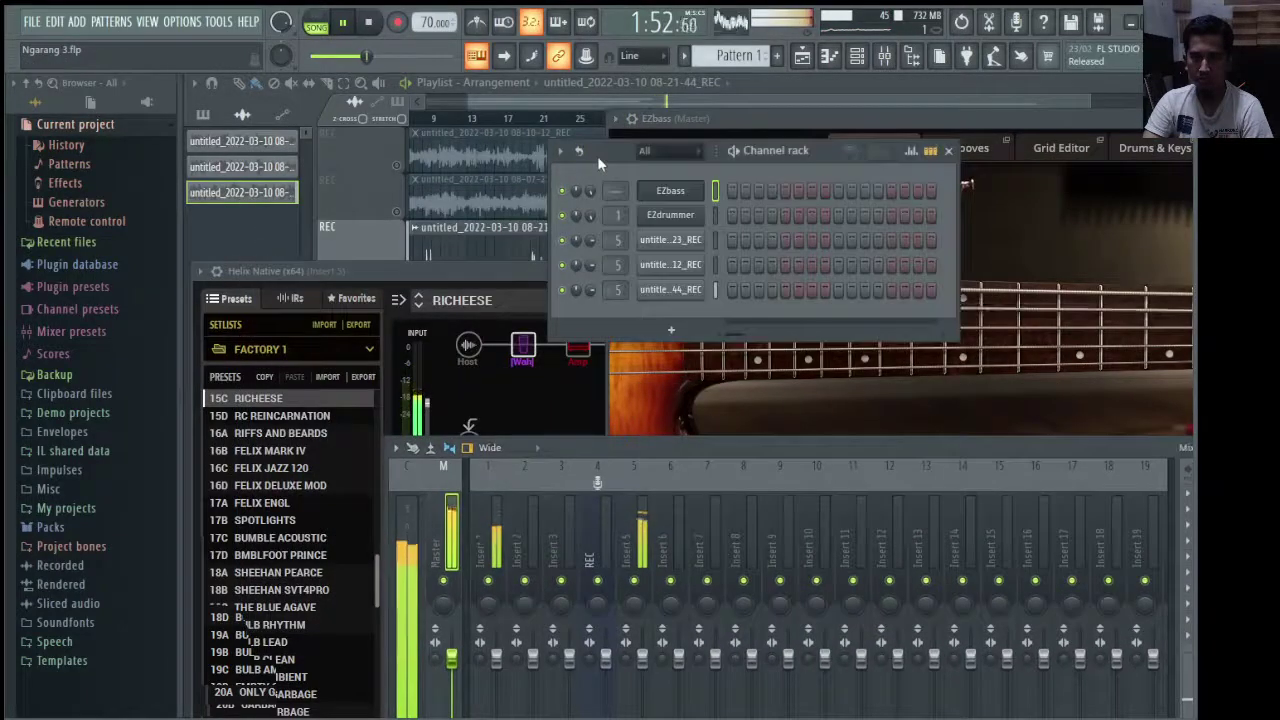
click(704, 216)
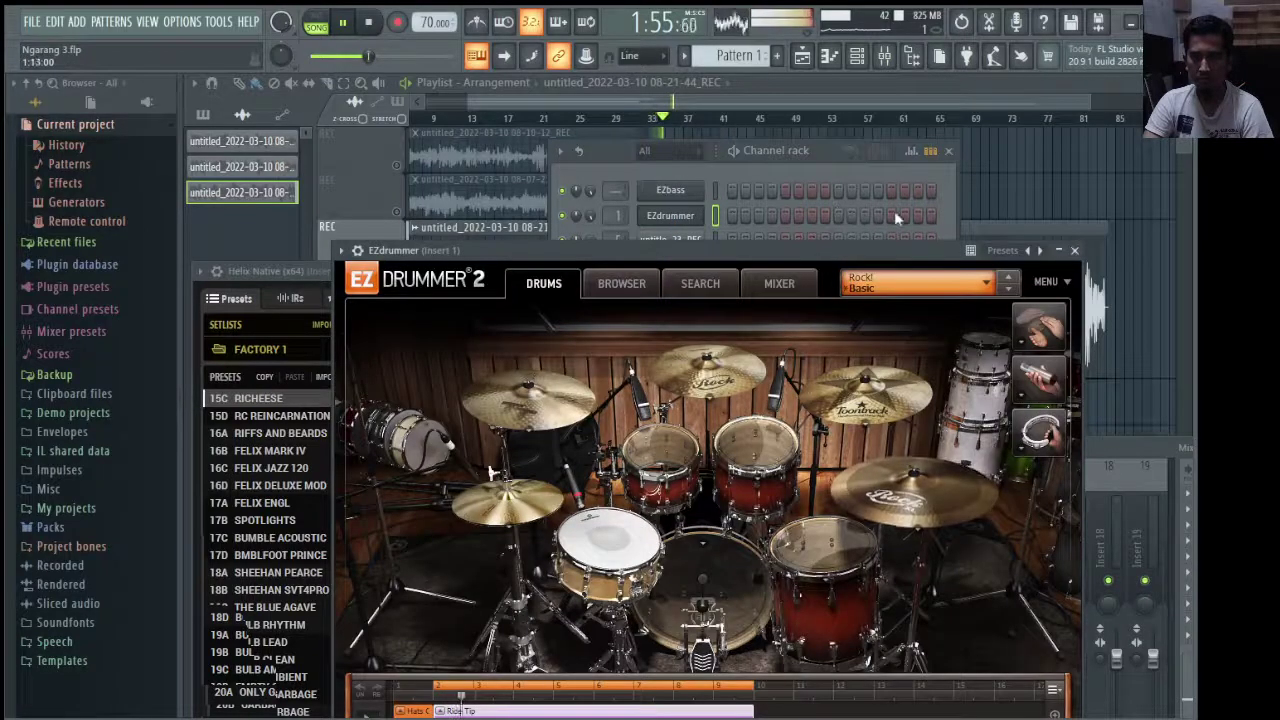
click(692, 199)
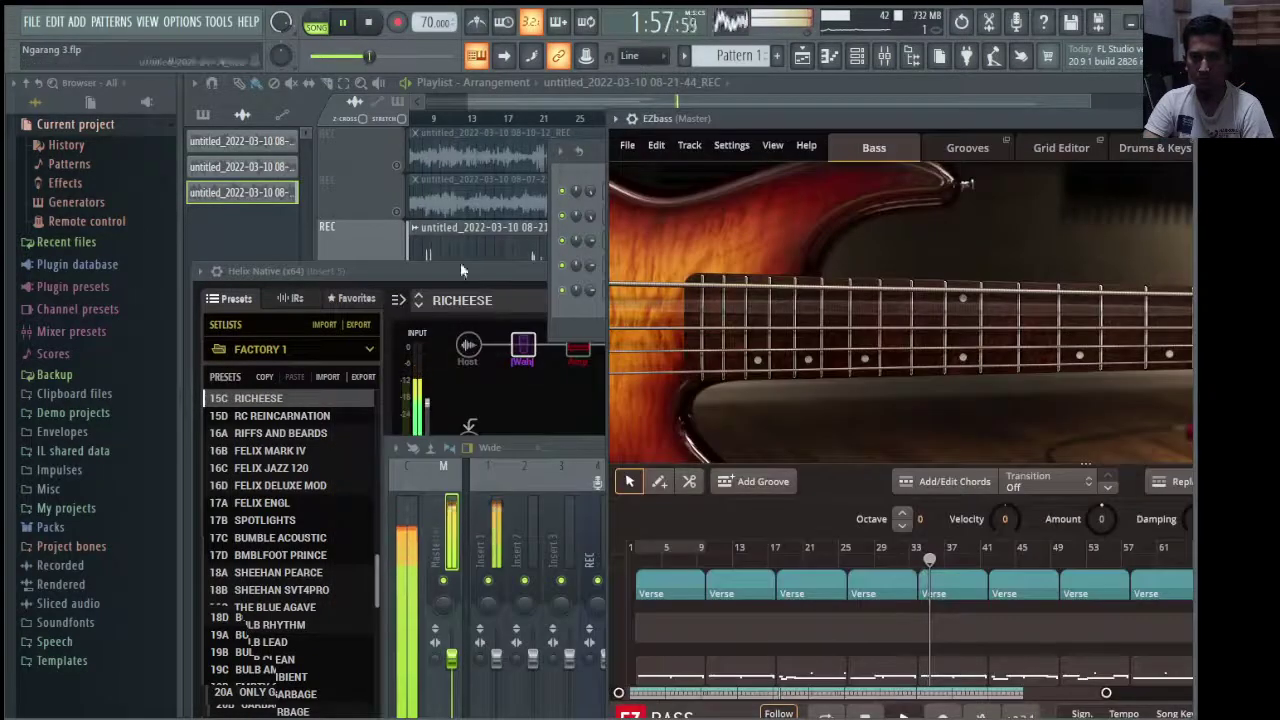
Step: Bring EZdrummer back to the front and arrange it side by side with the Helix Native window
drag(463, 275, 479, 518)
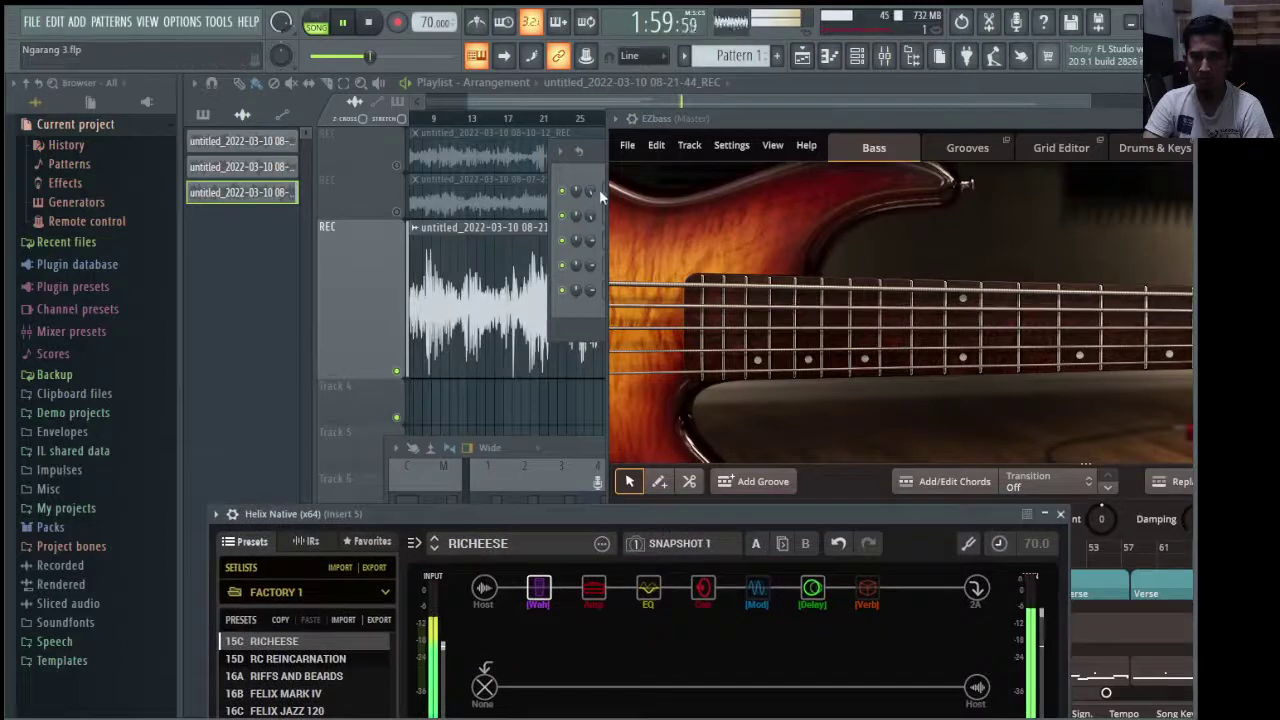
click(585, 165)
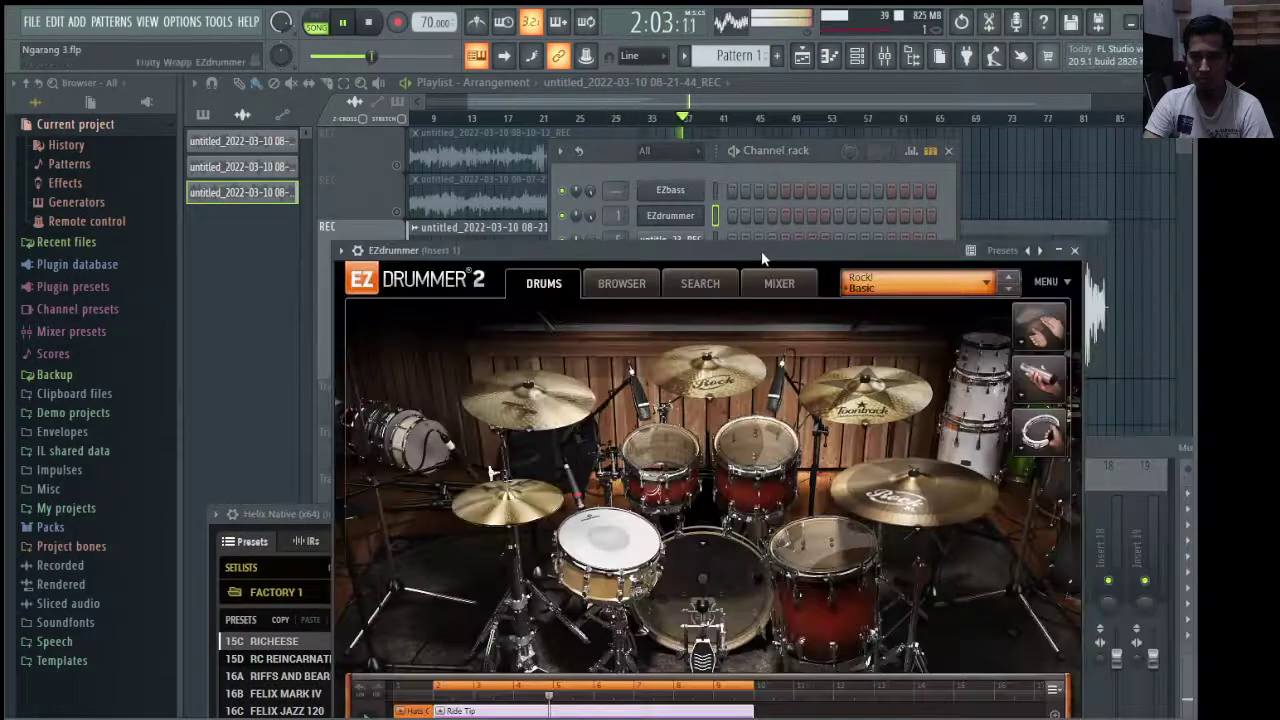
drag(761, 251, 651, 164)
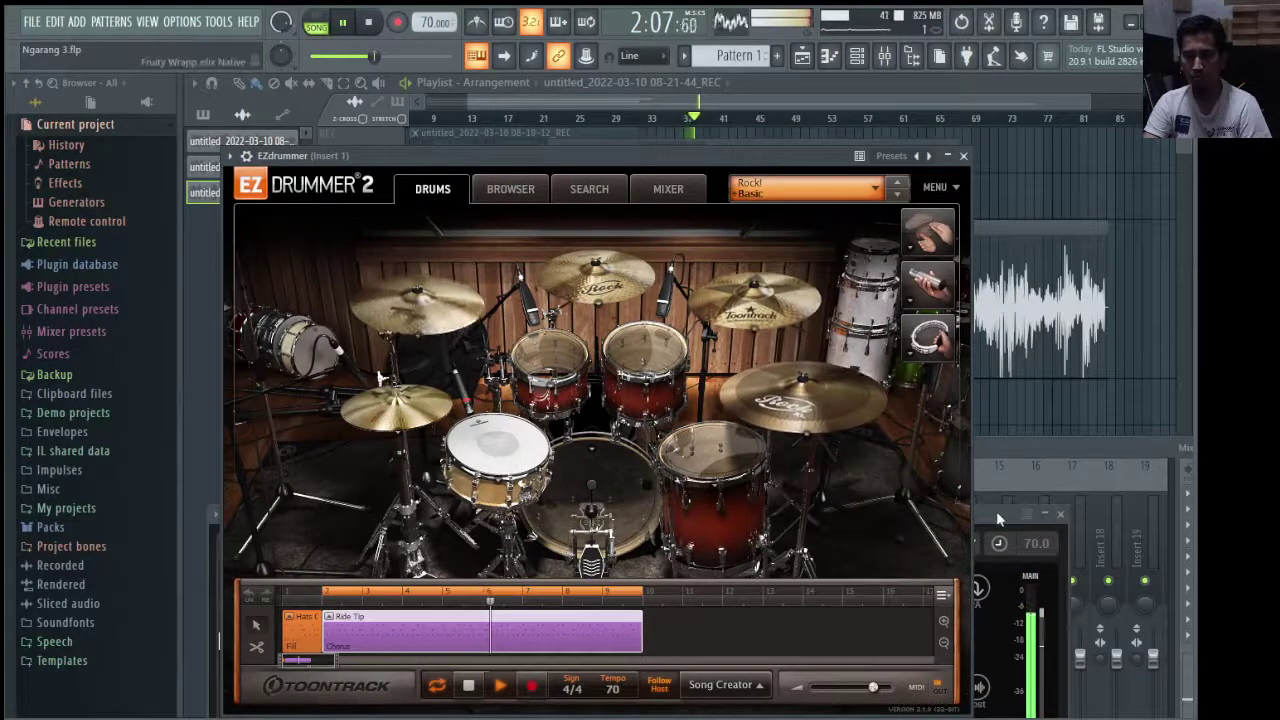
drag(997, 514, 1162, 168)
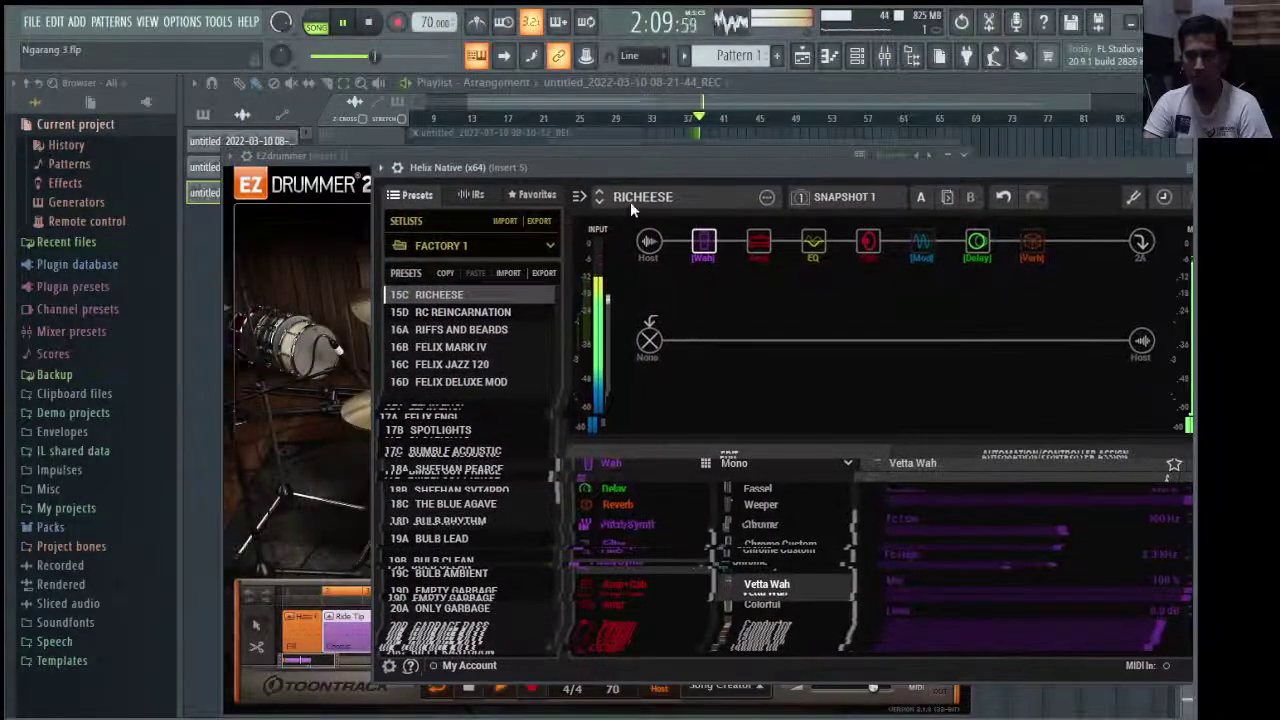
drag(636, 168, 1001, 118)
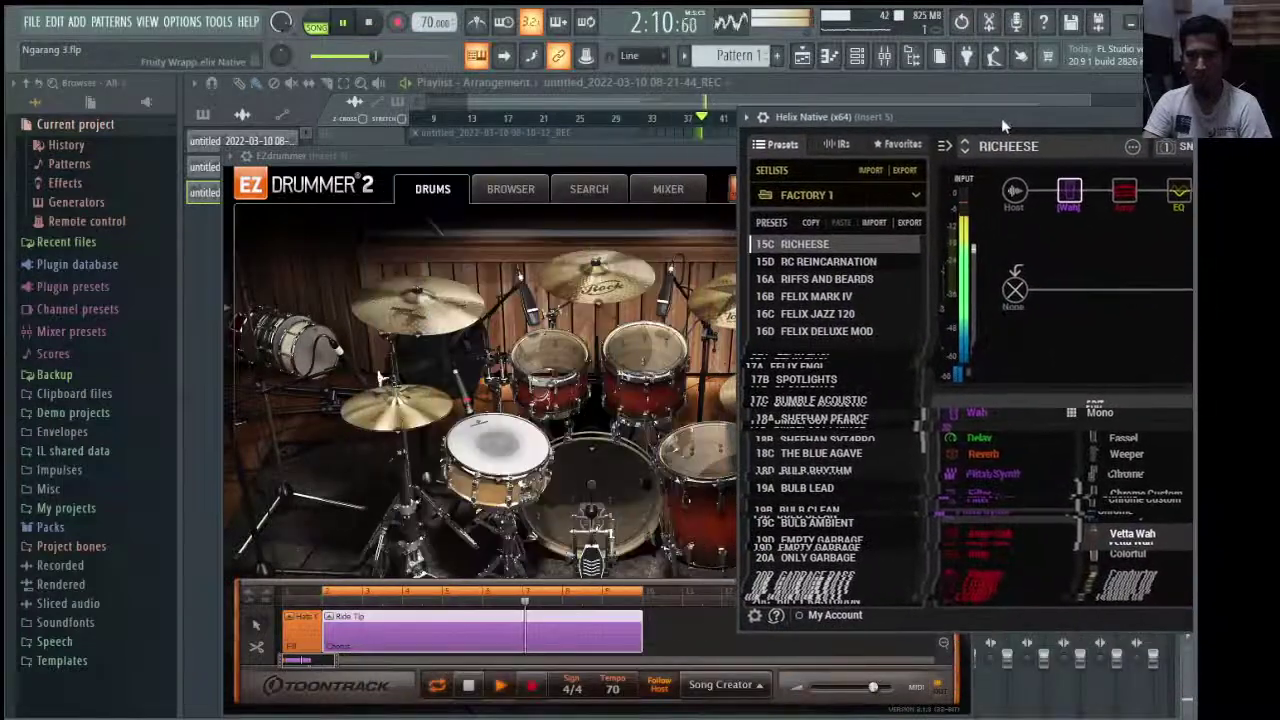
Step: Show the mixer levels over the plugins, and return EZdrummer and Helix Native to the front with Helix Native overlapping EZdrummer
click(902, 58)
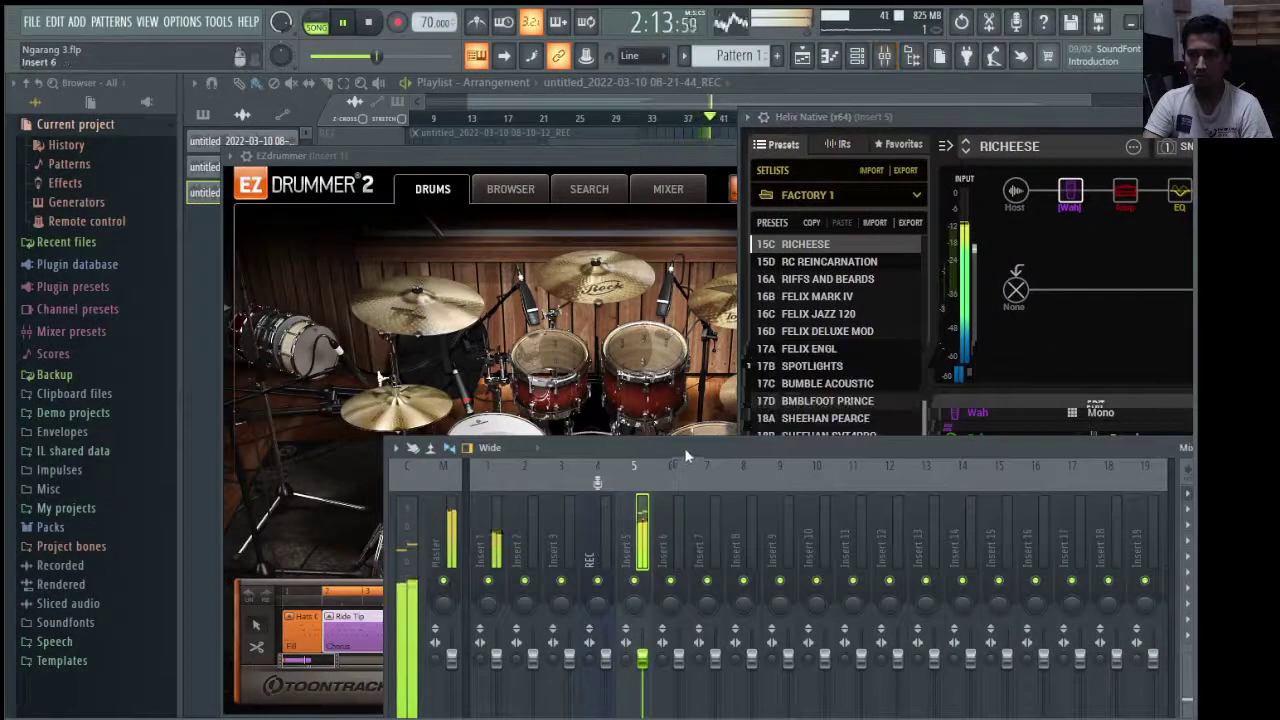
drag(686, 457, 889, 183)
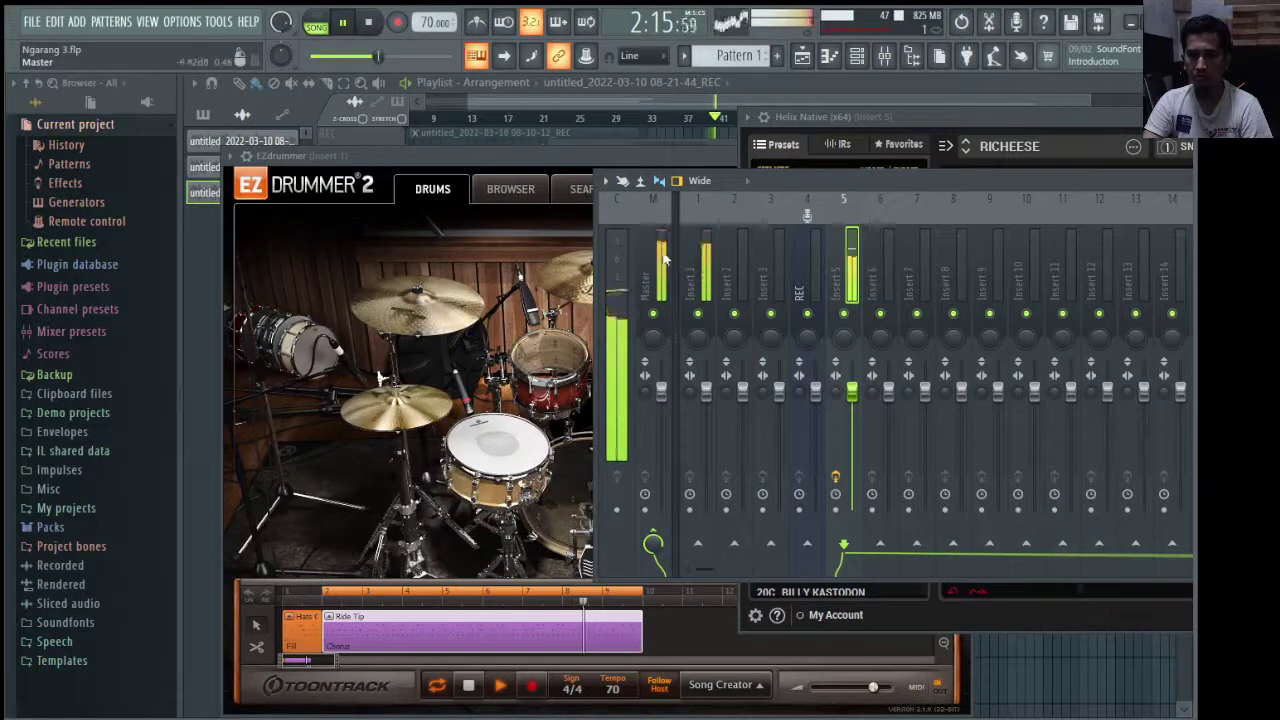
click(608, 163)
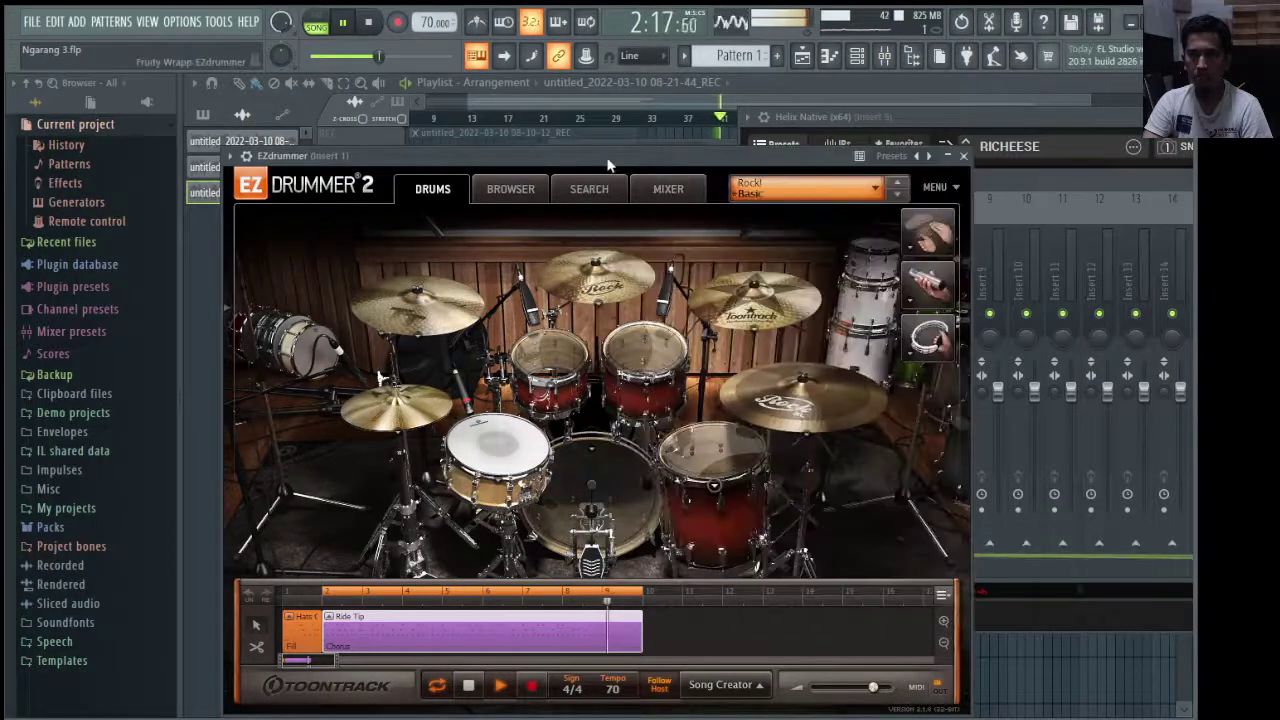
click(803, 116)
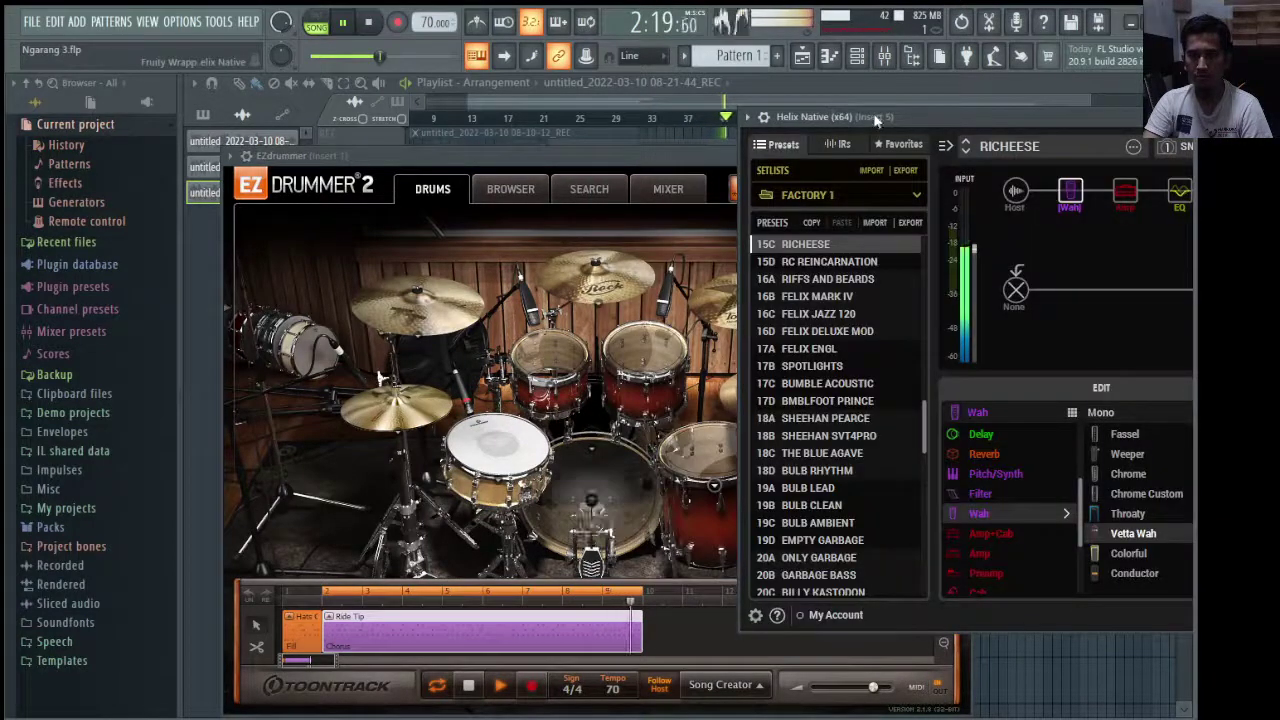
drag(823, 113, 701, 140)
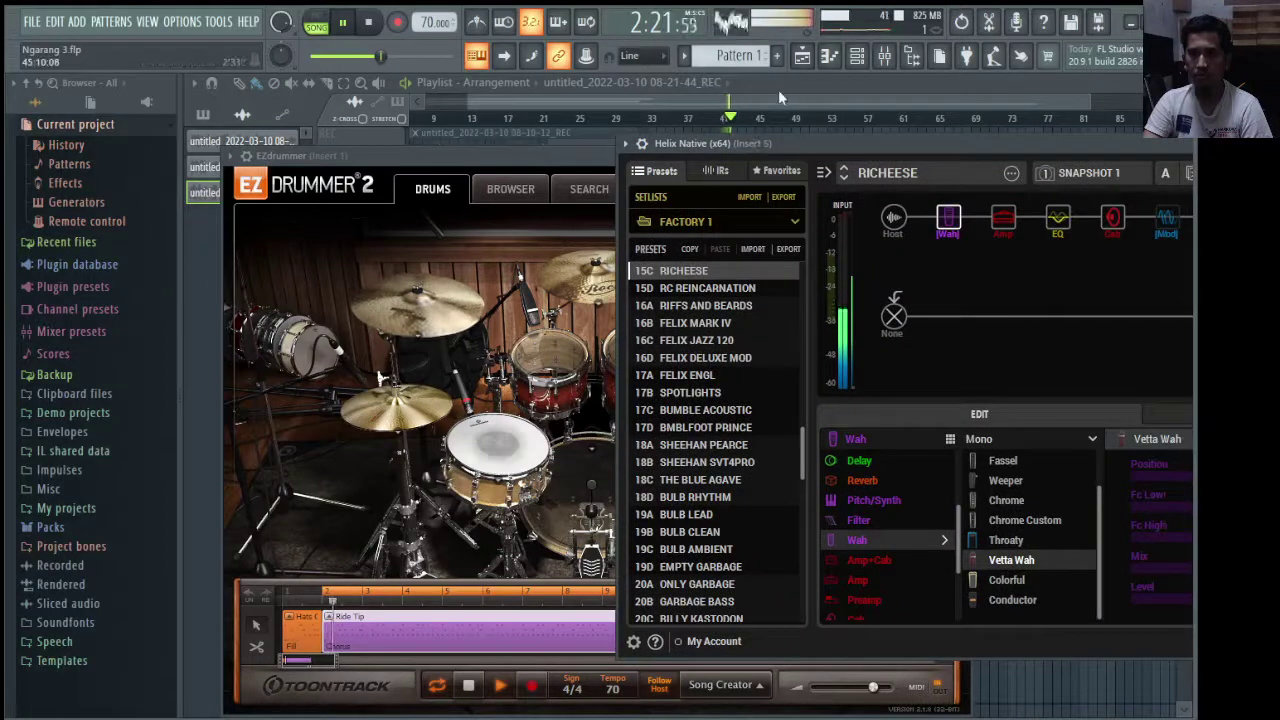
Step: Lower the EZdrummer and Helix Native windows to uncover the playlist clips, and bring the channel rack and mixer in front of Helix Native
drag(594, 159, 558, 274)
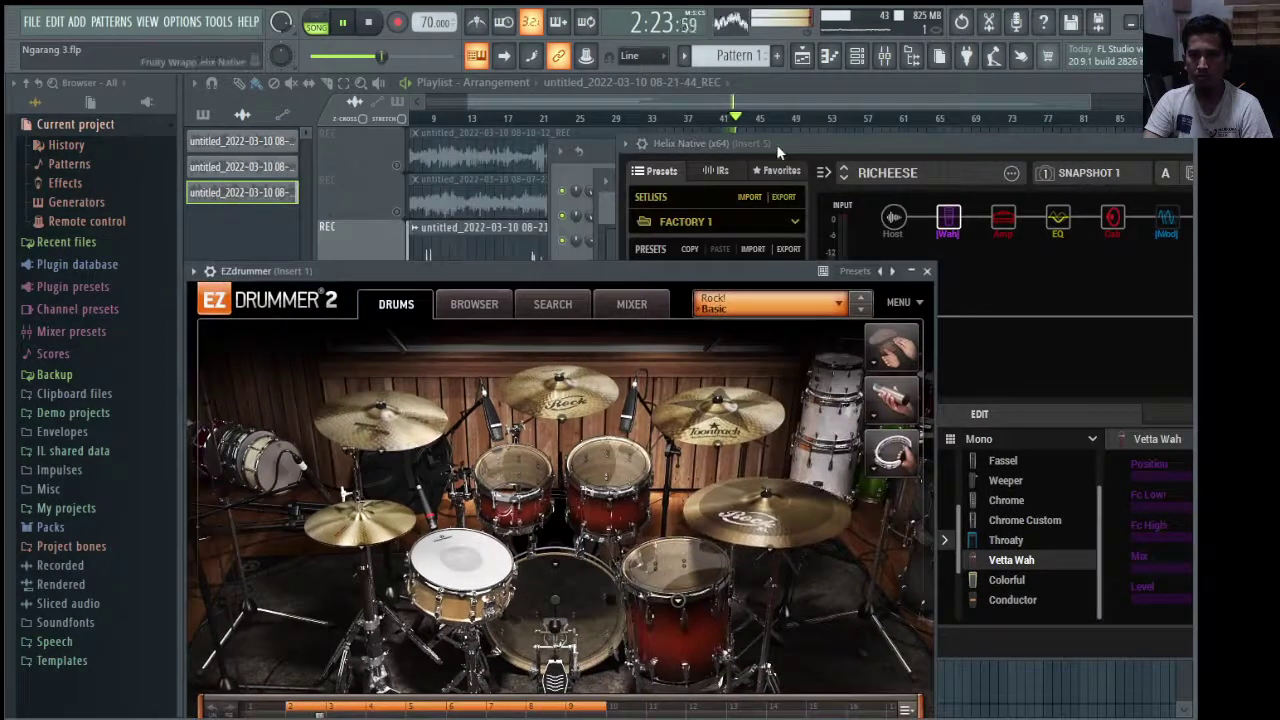
drag(776, 145, 849, 266)
drag(779, 149, 1050, 260)
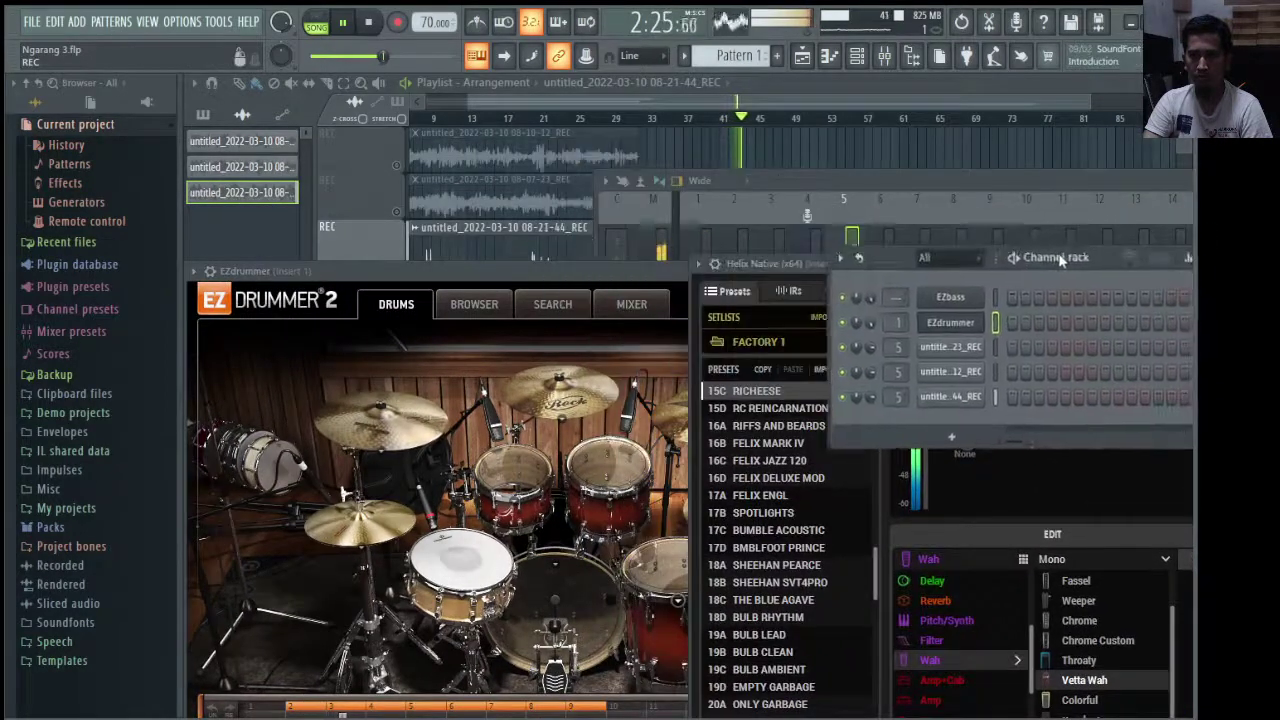
key(F9)
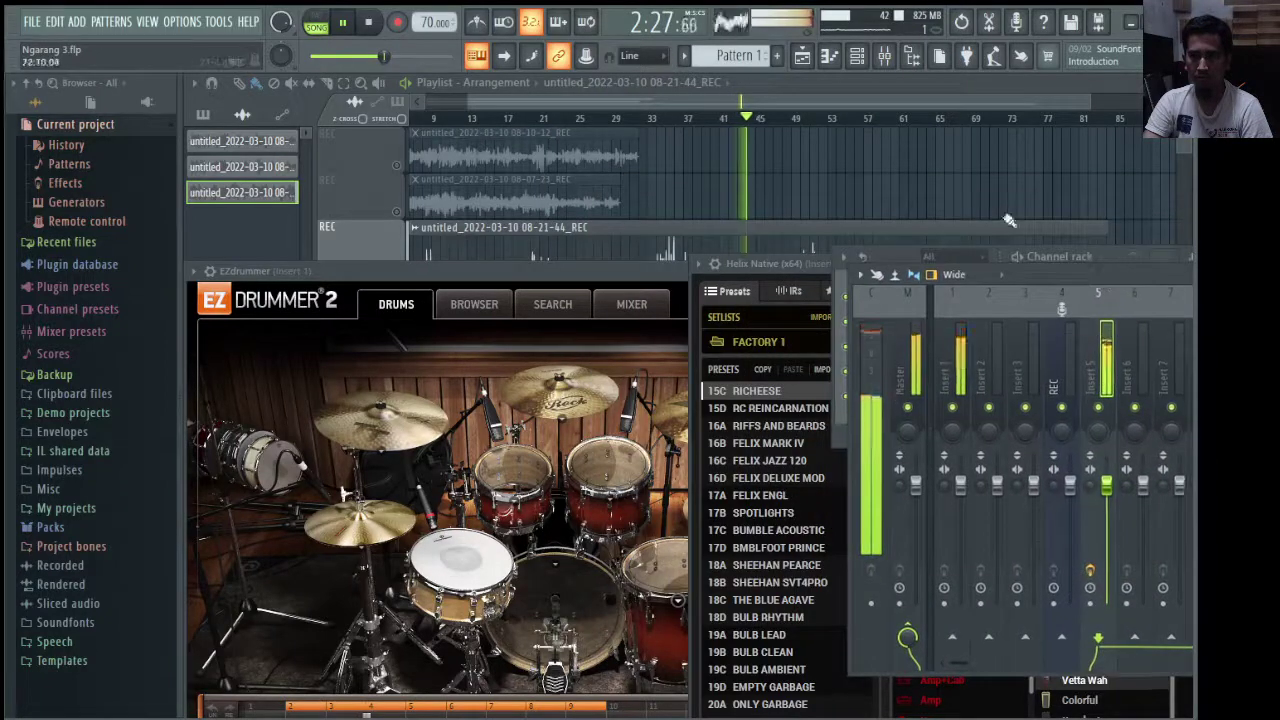
Step: Shift the Helix Native, mixer, channel rack and EZdrummer windows farther down to uncover the recorded clip on the REC track
drag(780, 265, 760, 321)
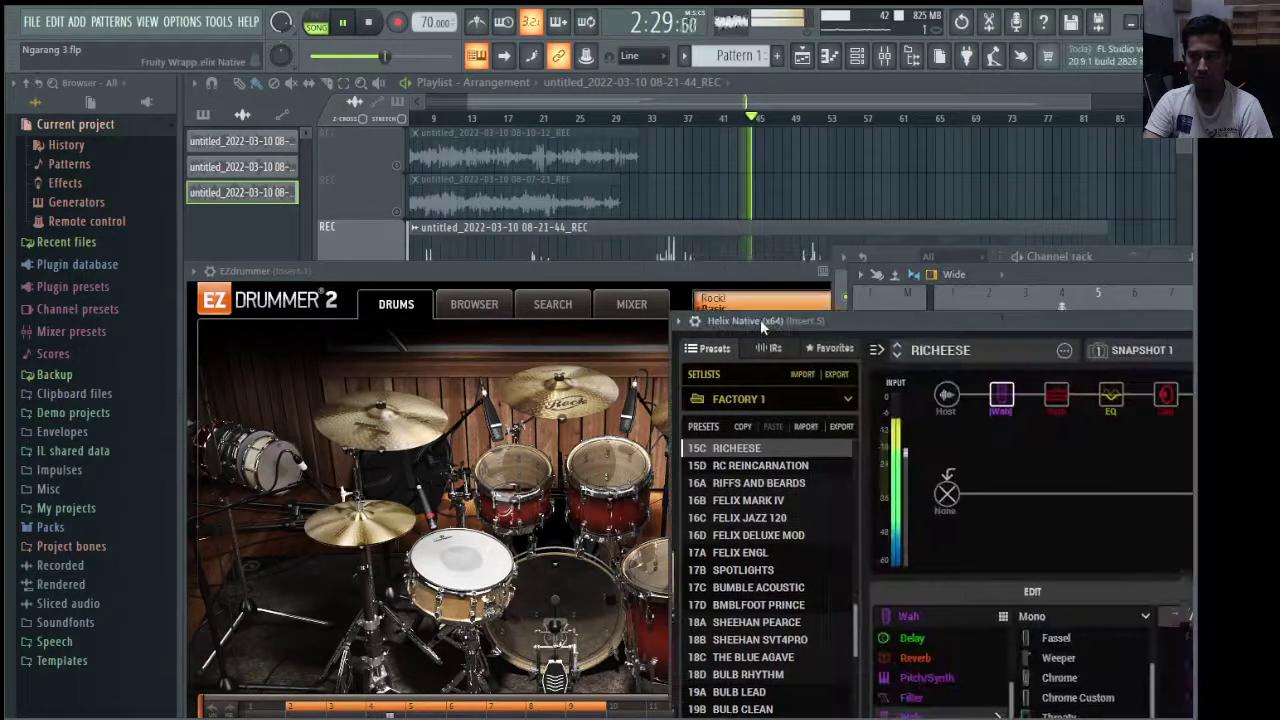
click(1002, 274)
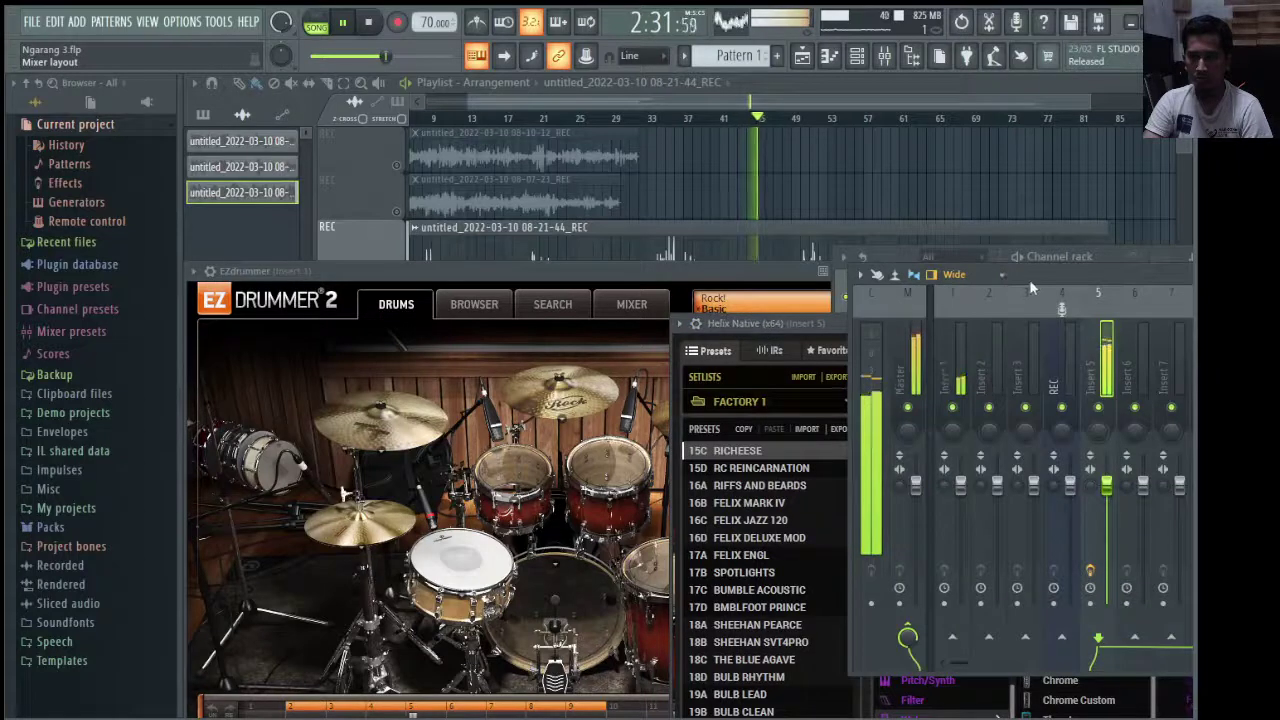
drag(1045, 276, 1139, 334)
drag(1119, 256, 1199, 318)
drag(716, 275, 690, 377)
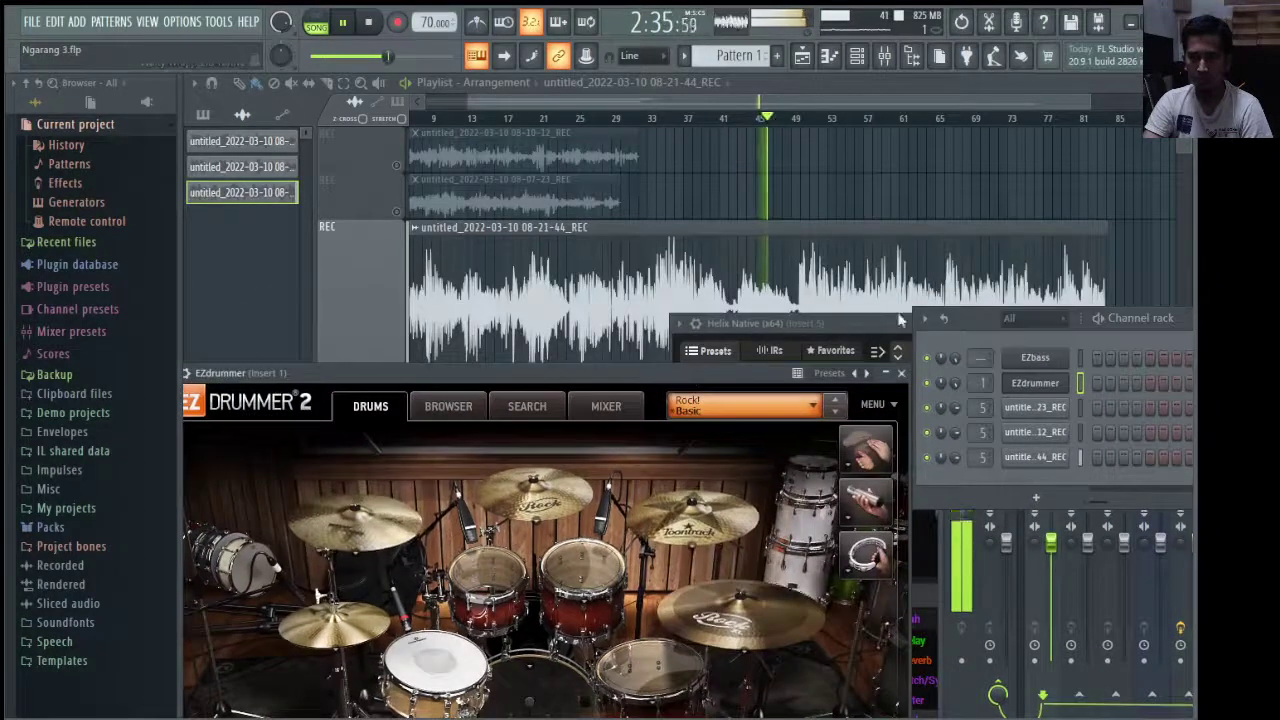
Step: Show the full Helix Native signal chain, and place its window beside a raised EZdrummer window
drag(866, 321, 428, 228)
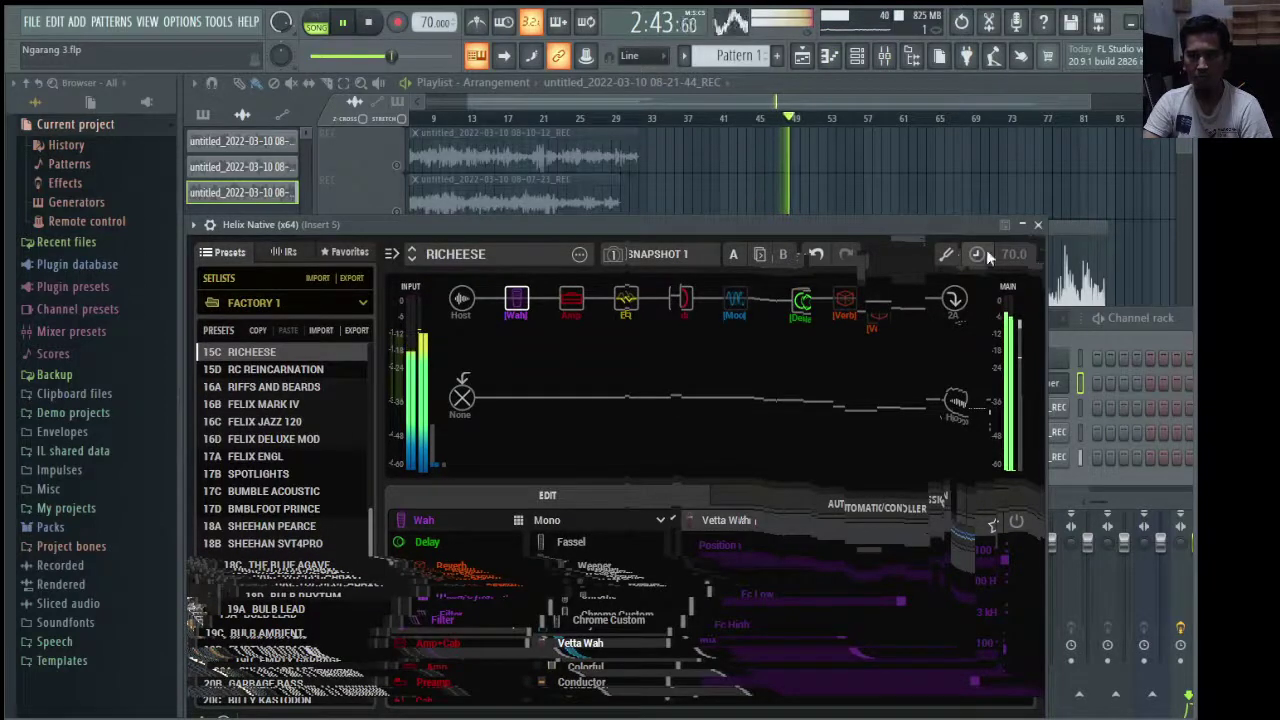
click(1107, 352)
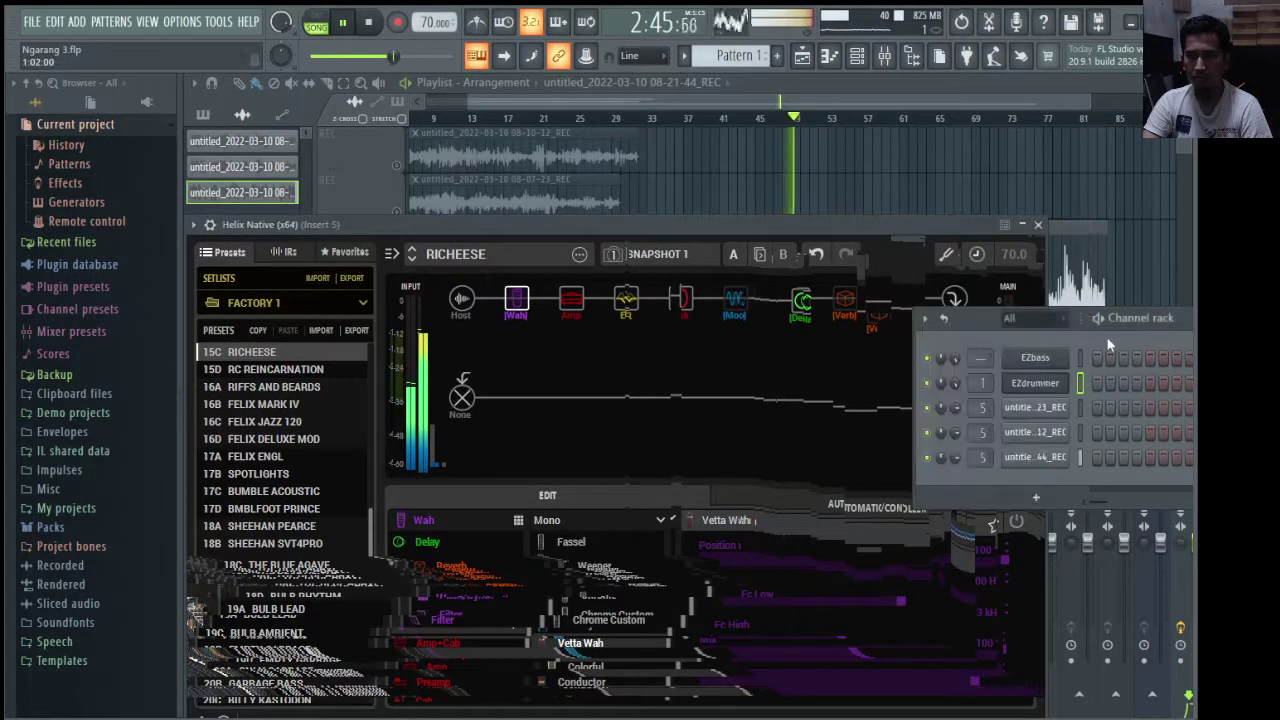
drag(806, 230, 1196, 89)
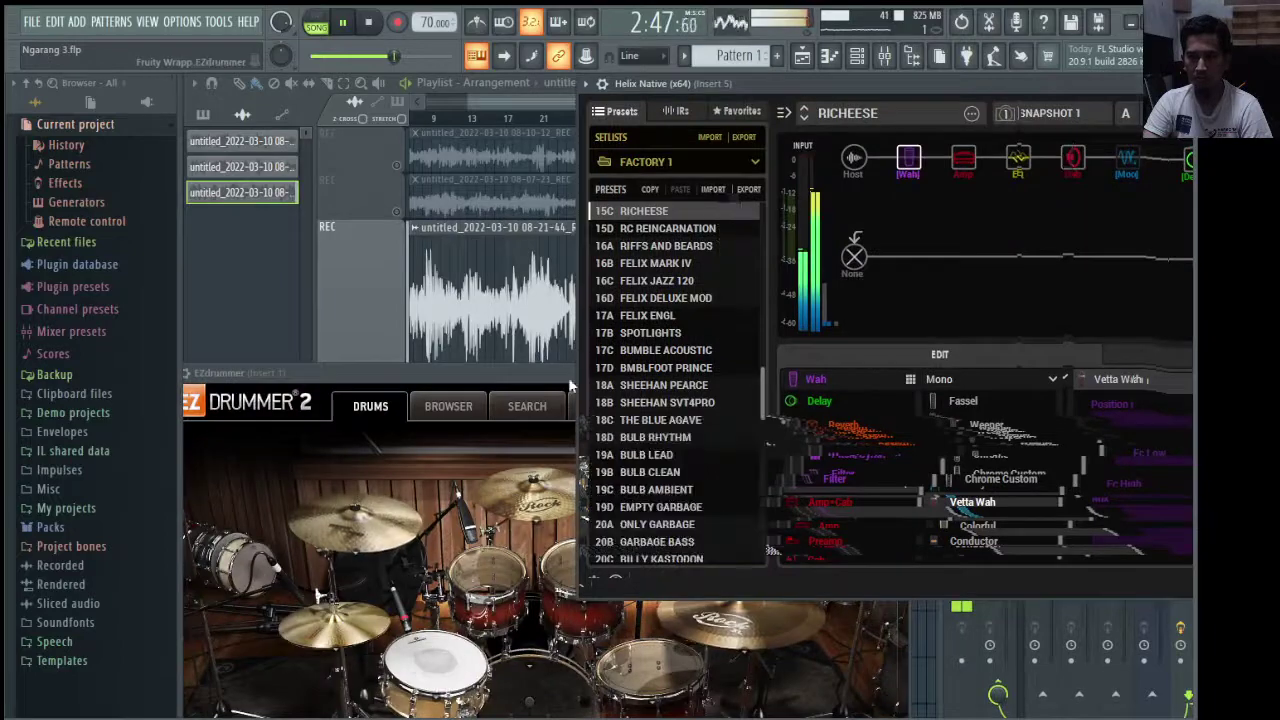
drag(570, 381, 594, 290)
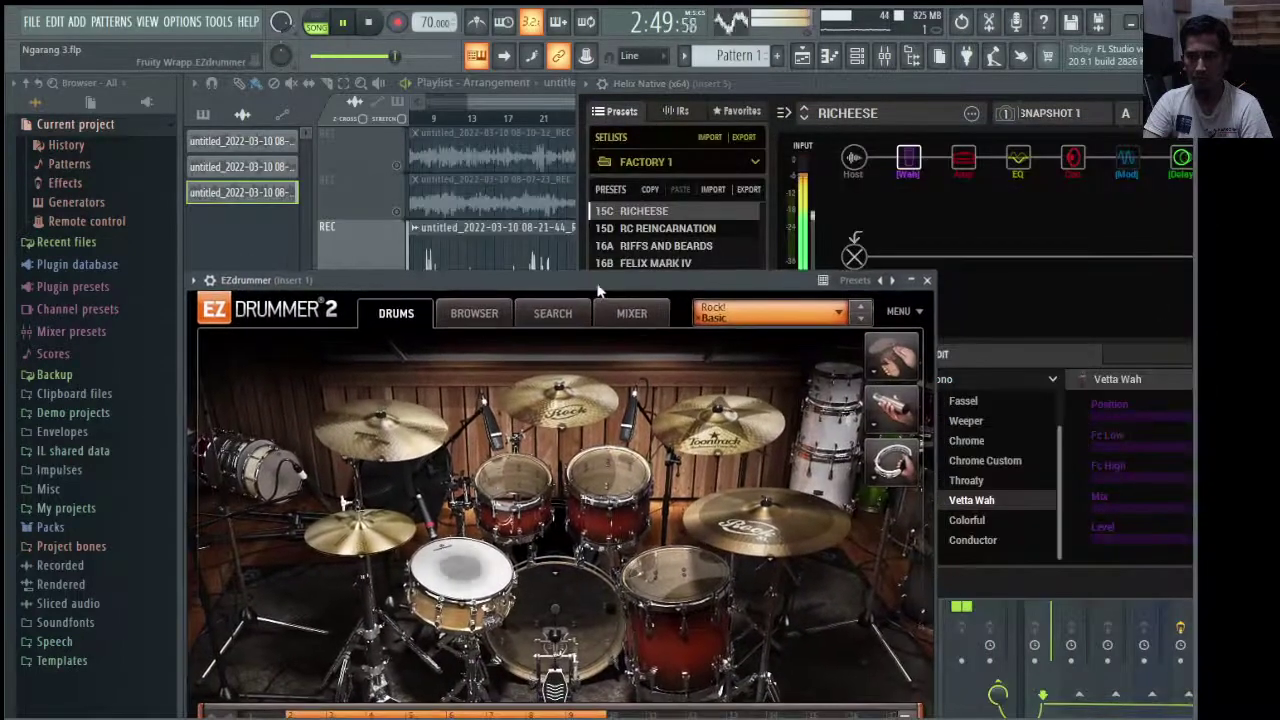
Step: Bring Helix Native forward to show its RICHEESE preset again, and move its window below the channel rack
click(930, 87)
drag(930, 79, 505, 171)
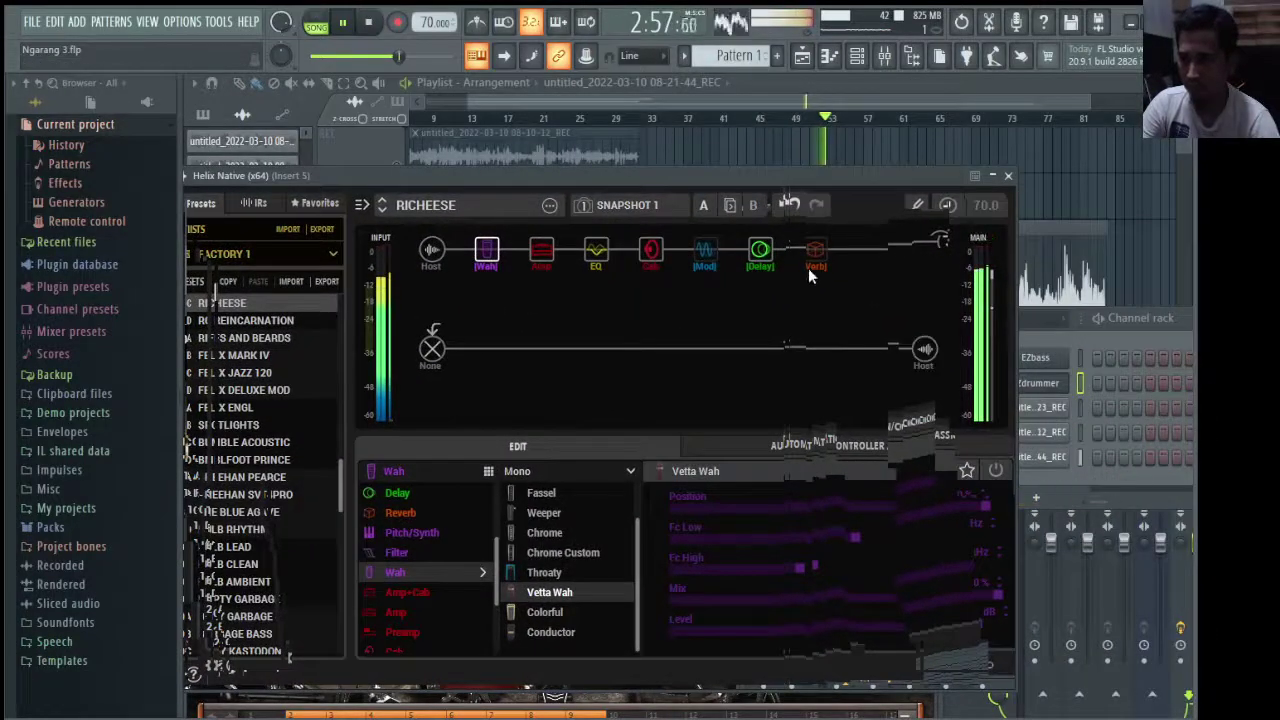
drag(793, 177, 1073, 544)
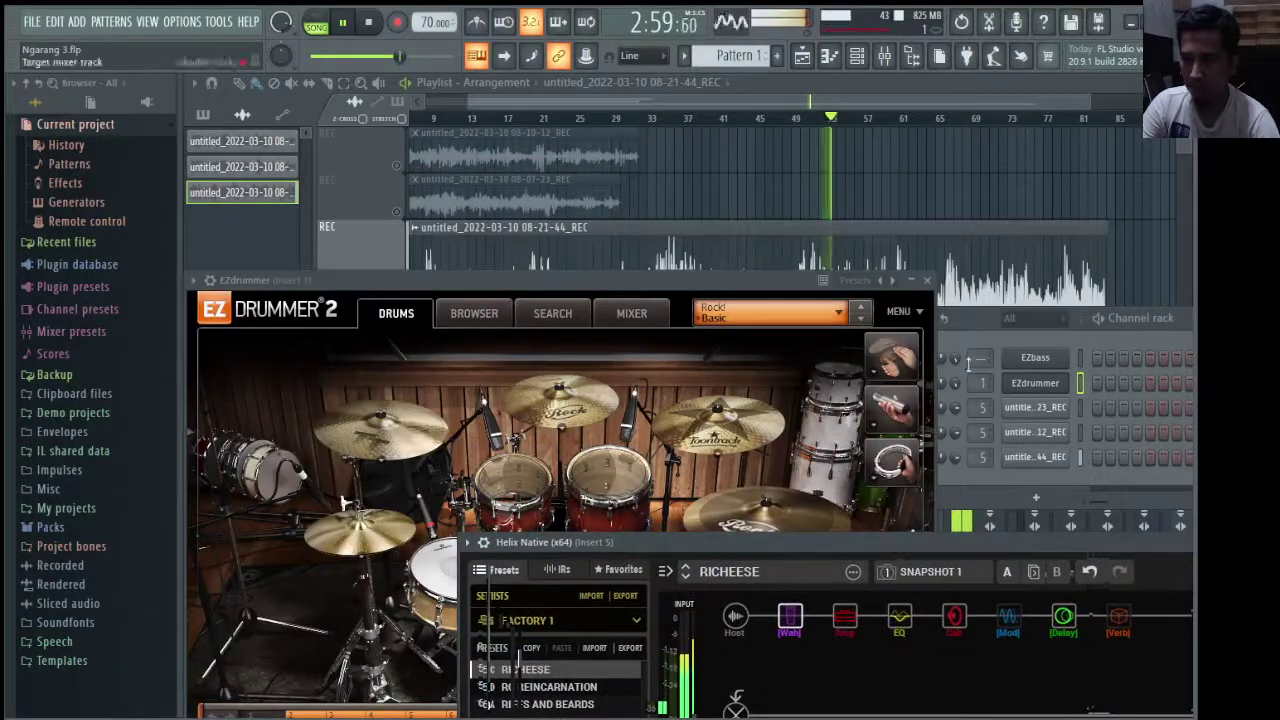
Step: Clear the channel rack away, show the effects on mixer track Insert 5, and bring Helix Native in front of the mixer
drag(971, 318, 1063, 201)
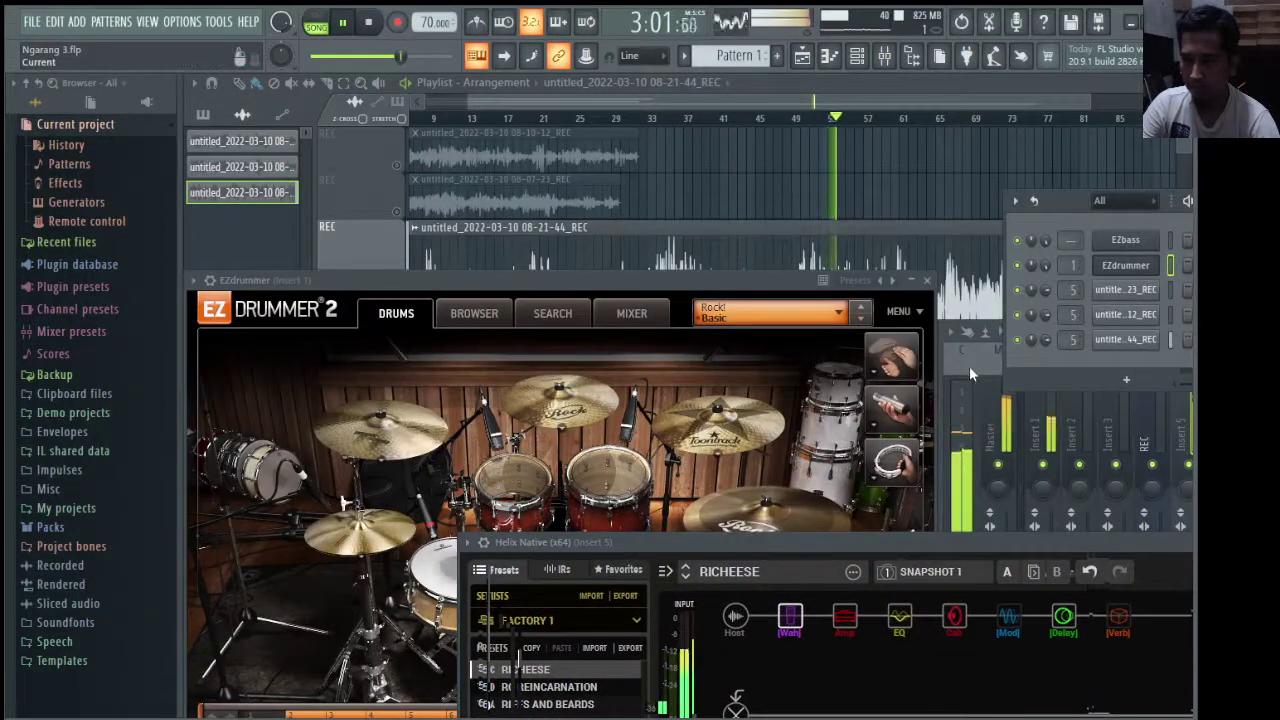
click(969, 366)
drag(1118, 331, 387, 294)
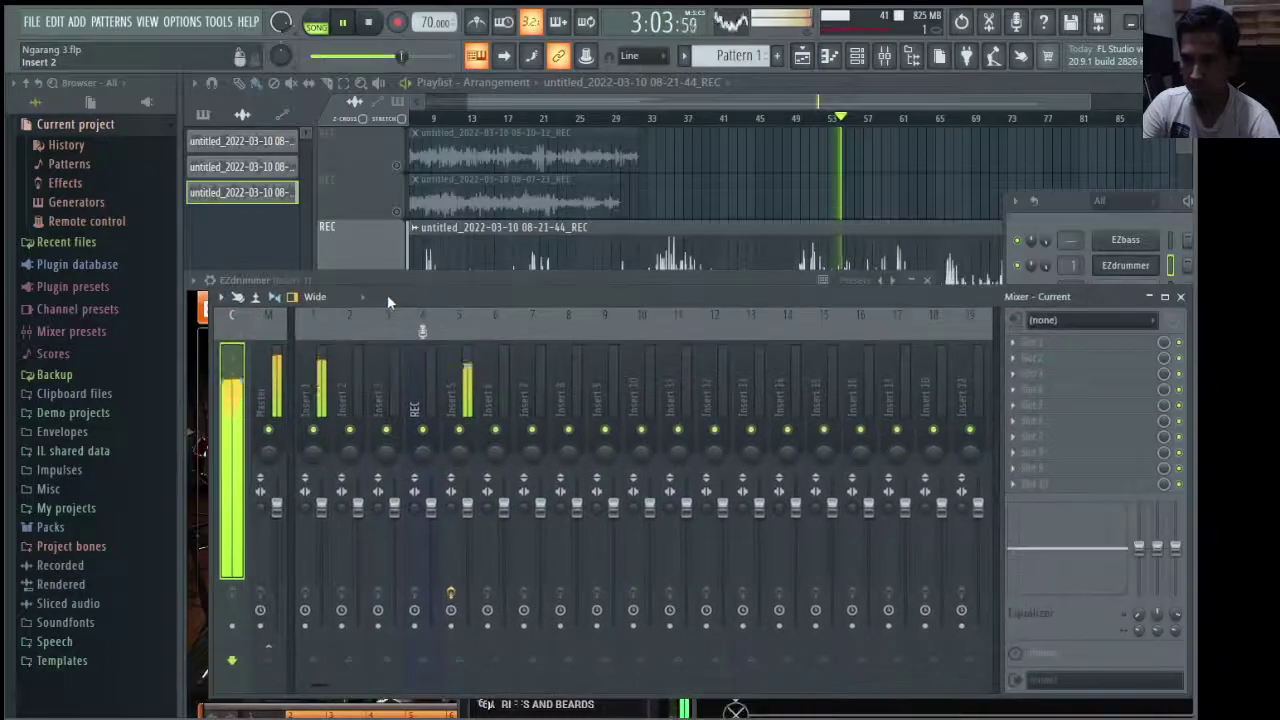
click(466, 390)
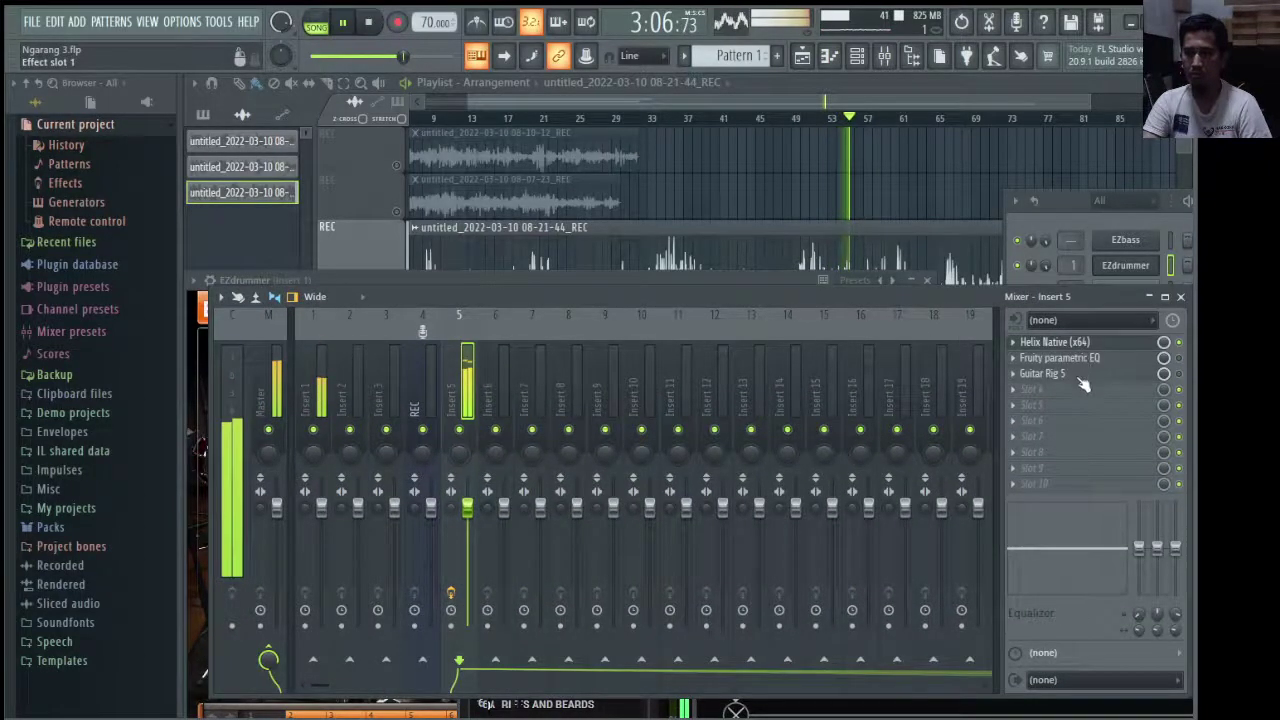
click(1140, 346)
drag(1039, 542, 812, 317)
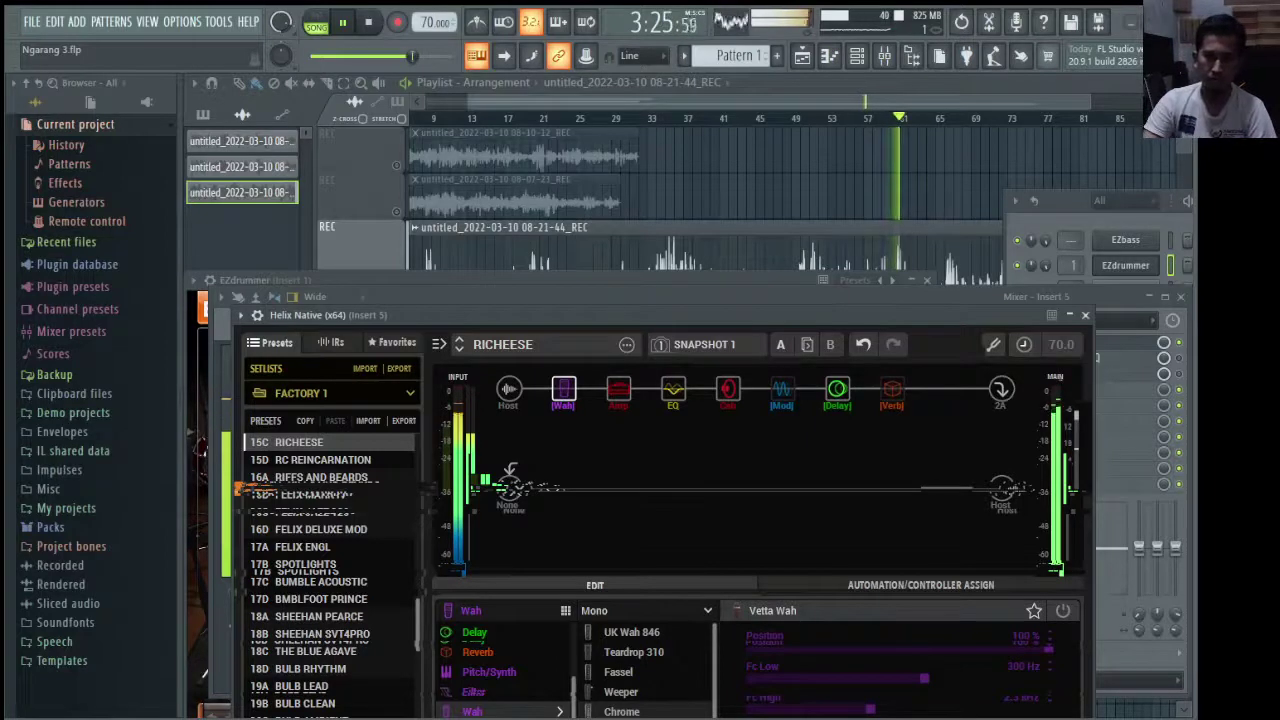
Step: Bring EZdrummer to the front, raise the mixer window behind it, and align EZdrummer's top edge with the mixer
click(432, 284)
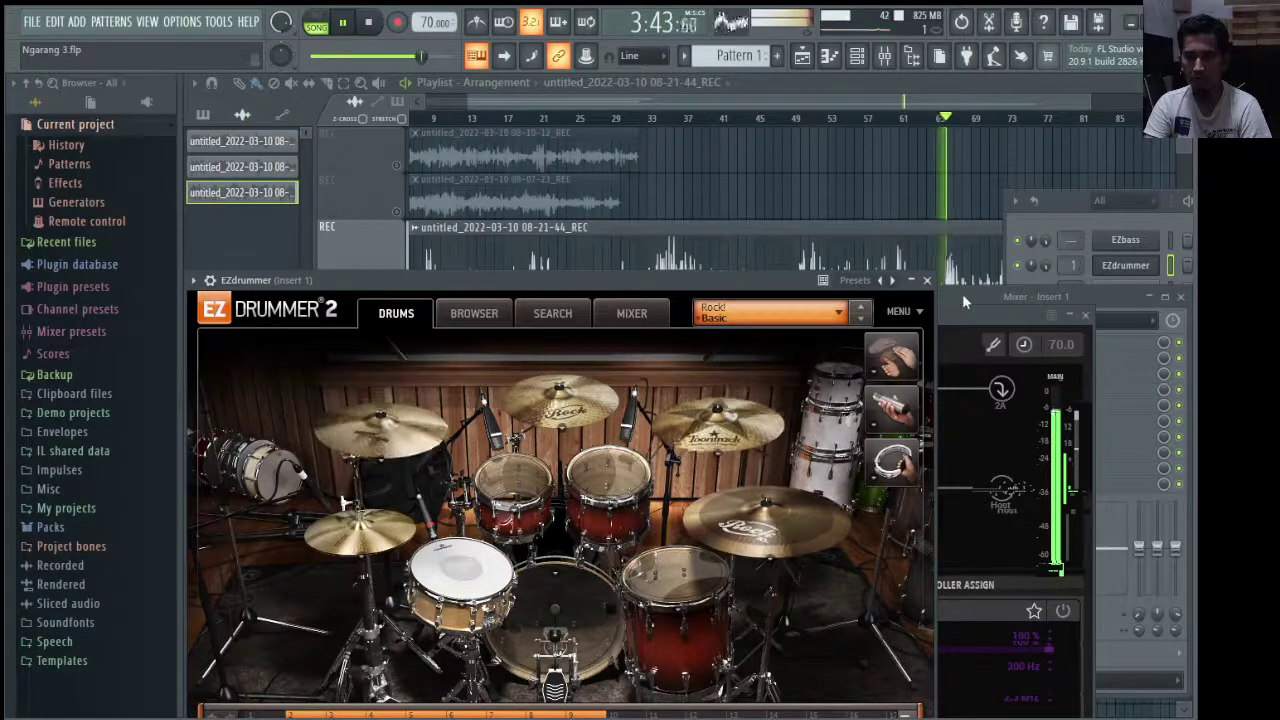
drag(962, 293, 1021, 218)
click(250, 284)
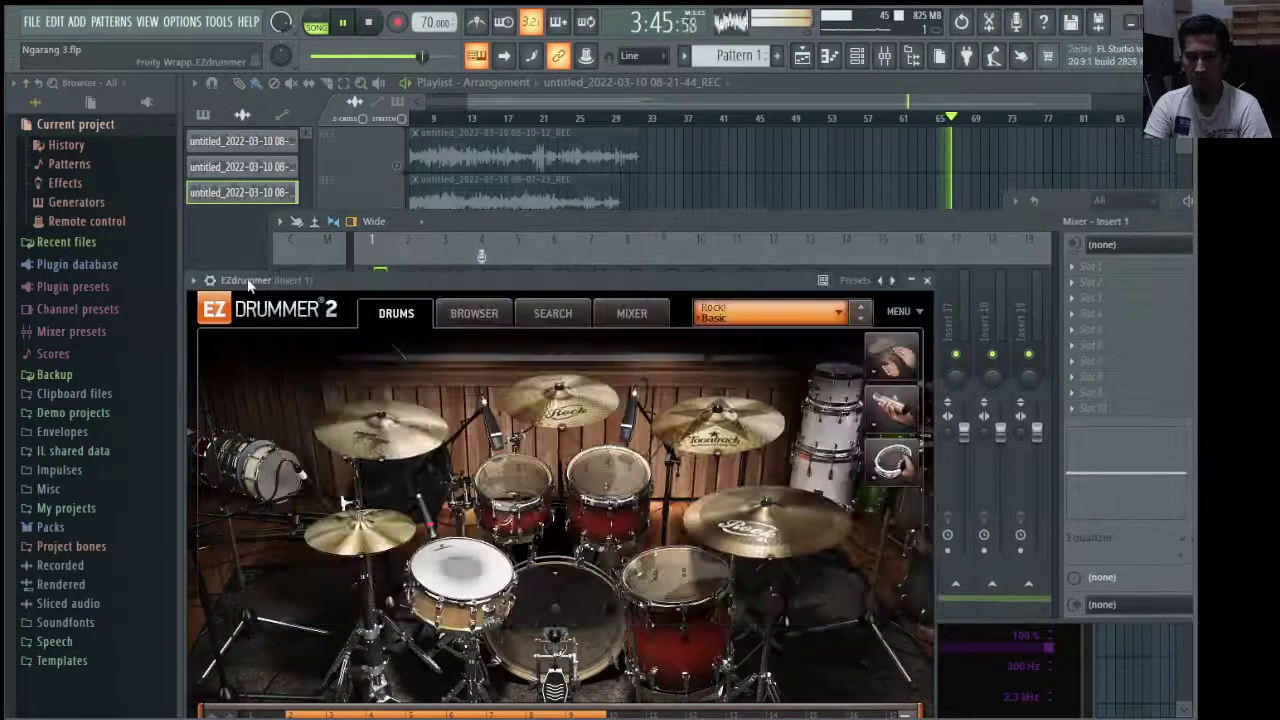
drag(525, 277, 545, 219)
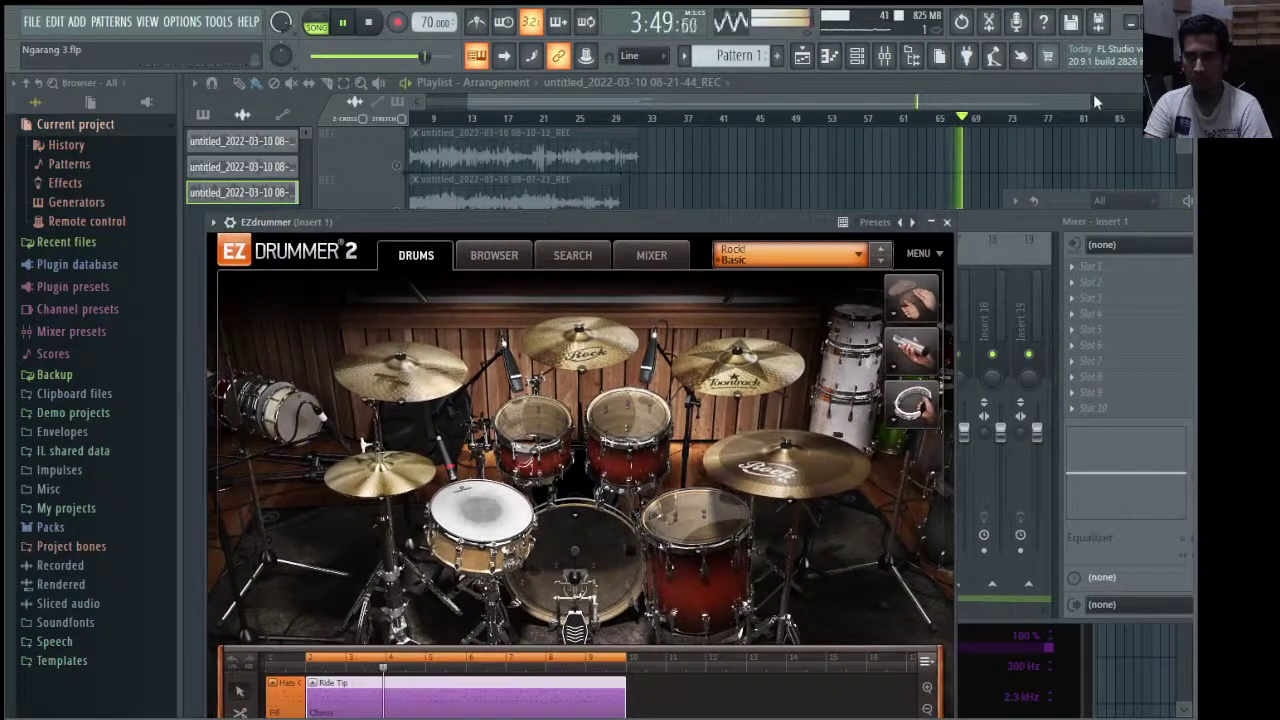
Step: Zoom the playlist out slightly, and reopen the channel rack and EZdrummer with their windows spaced apart
drag(1093, 101, 1165, 101)
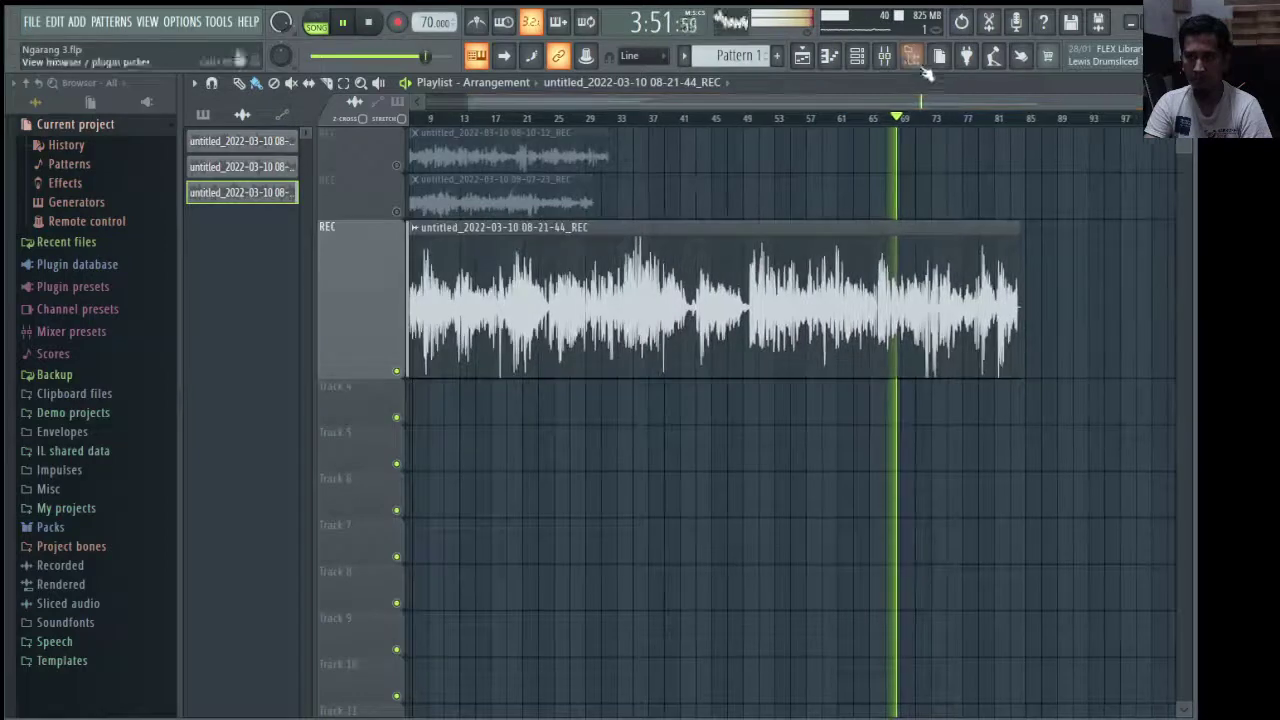
click(858, 57)
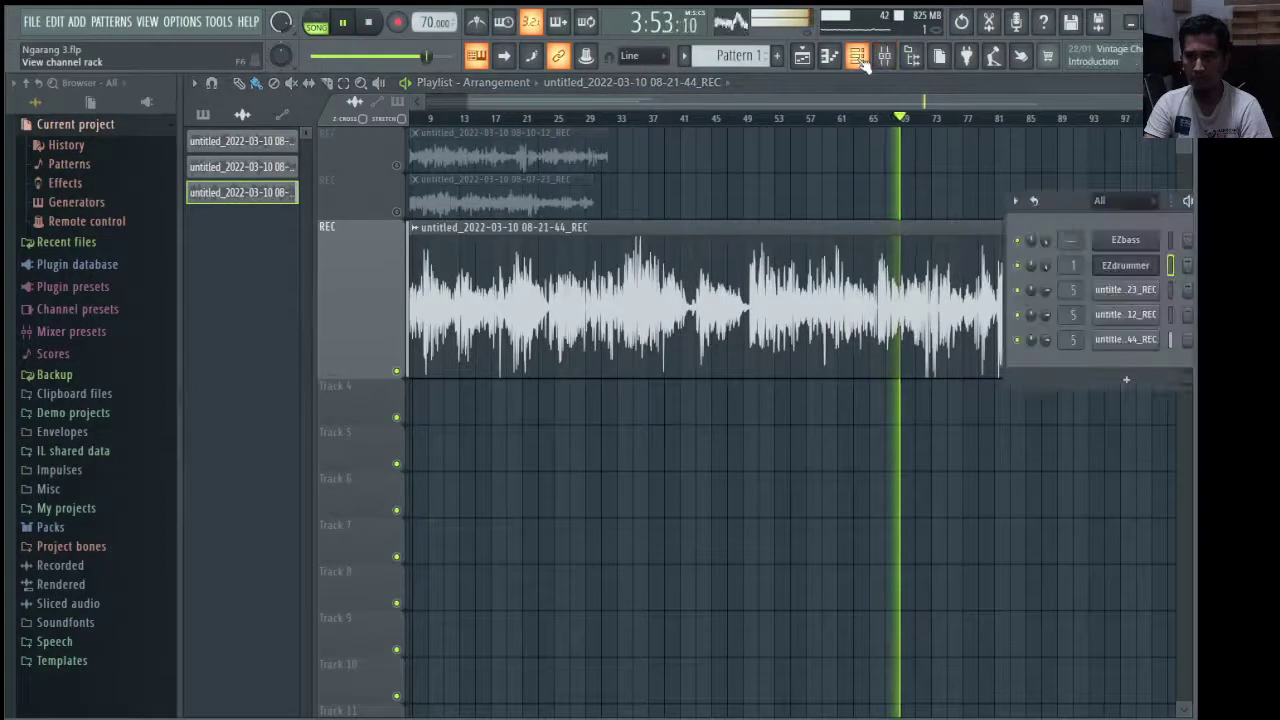
click(1125, 264)
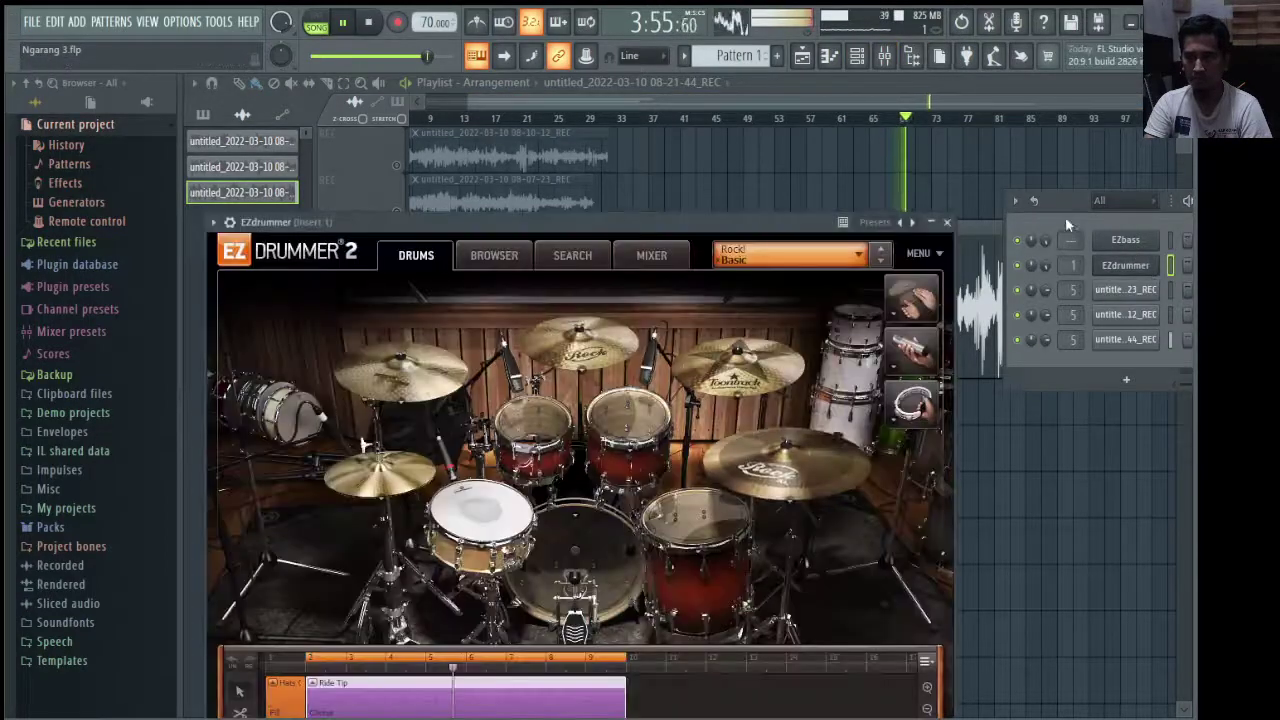
drag(1065, 208, 1120, 201)
drag(733, 226, 724, 266)
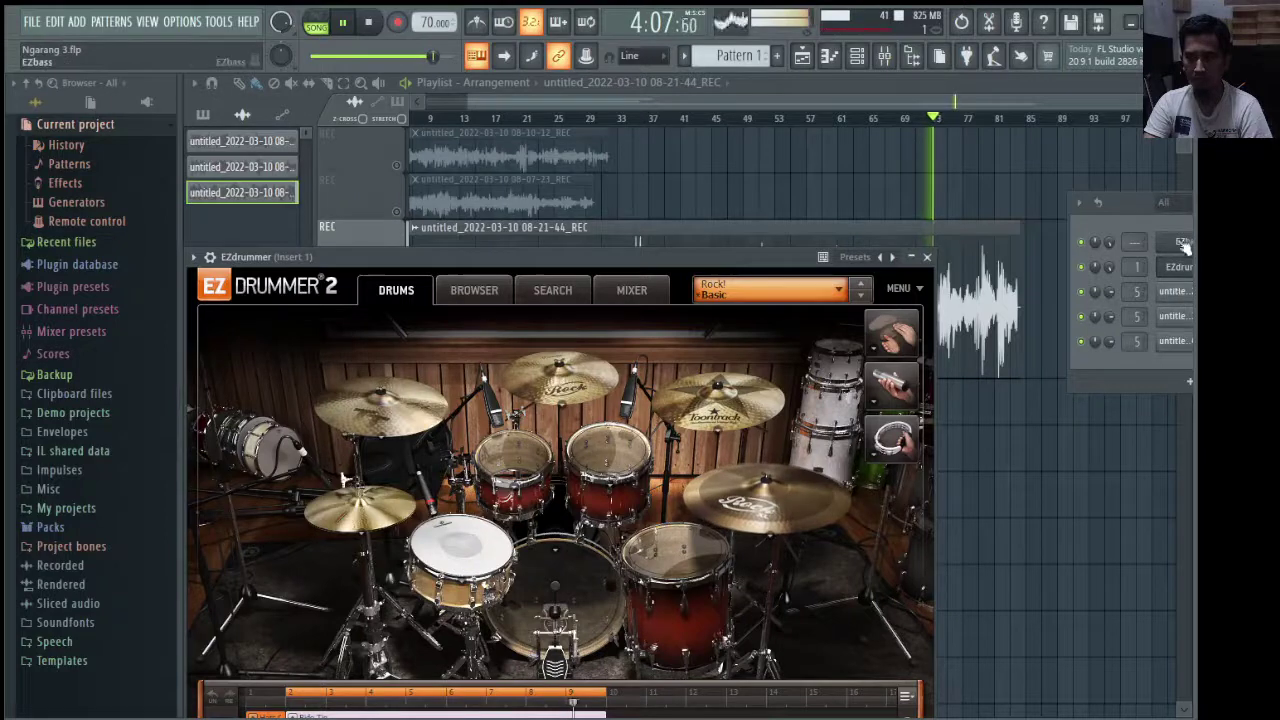
Step: Bring the channel rack and mixer forward, and open Helix Native from the effects on mixer track Insert 5
drag(1113, 222, 952, 198)
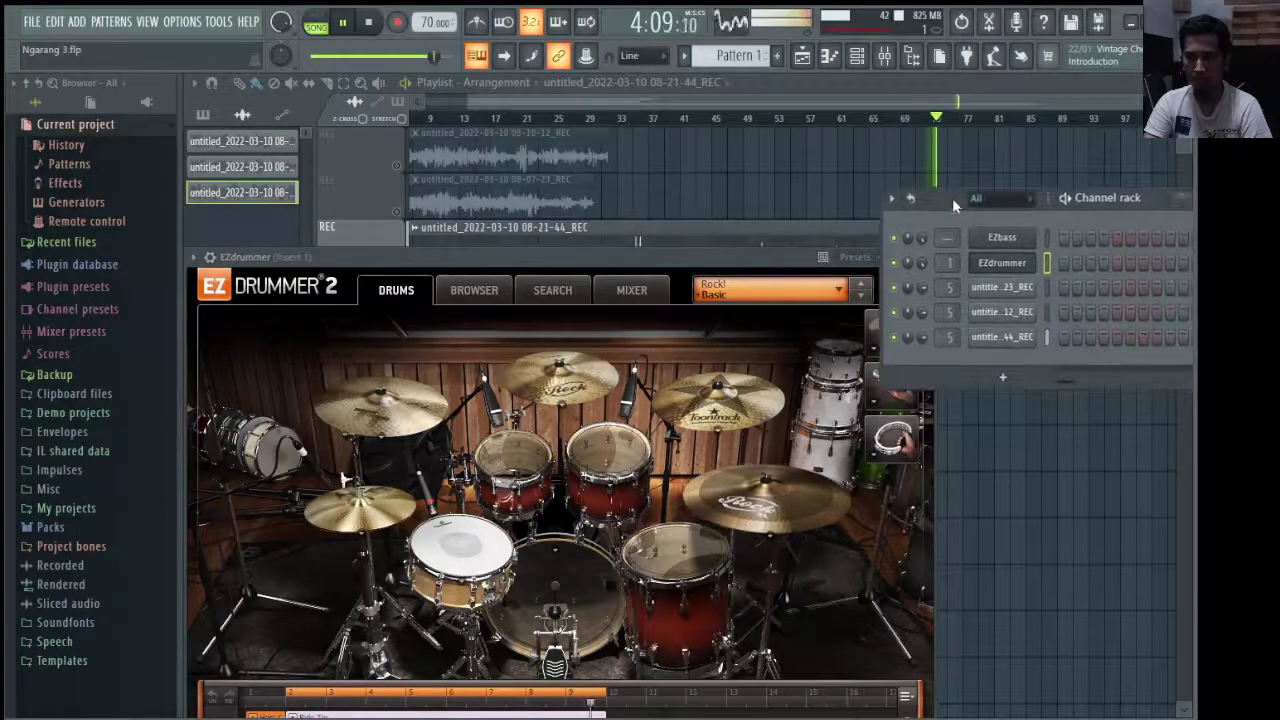
click(885, 56)
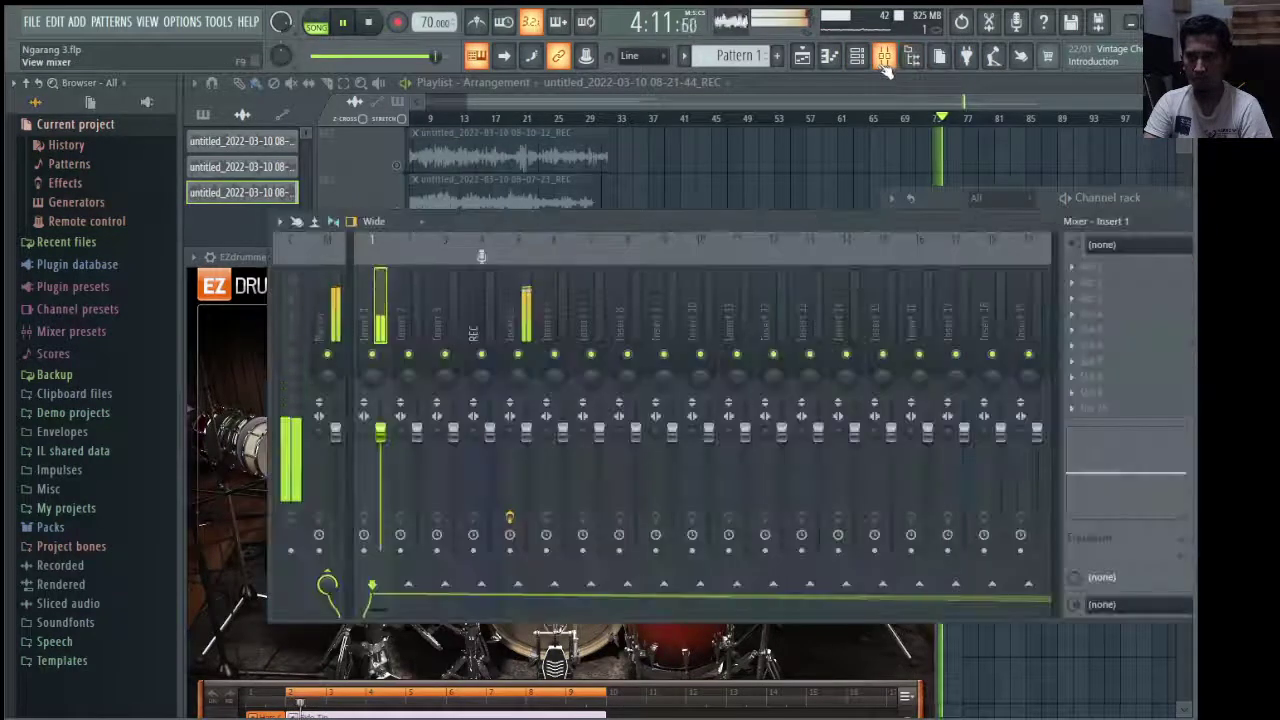
drag(591, 222, 556, 270)
click(669, 317)
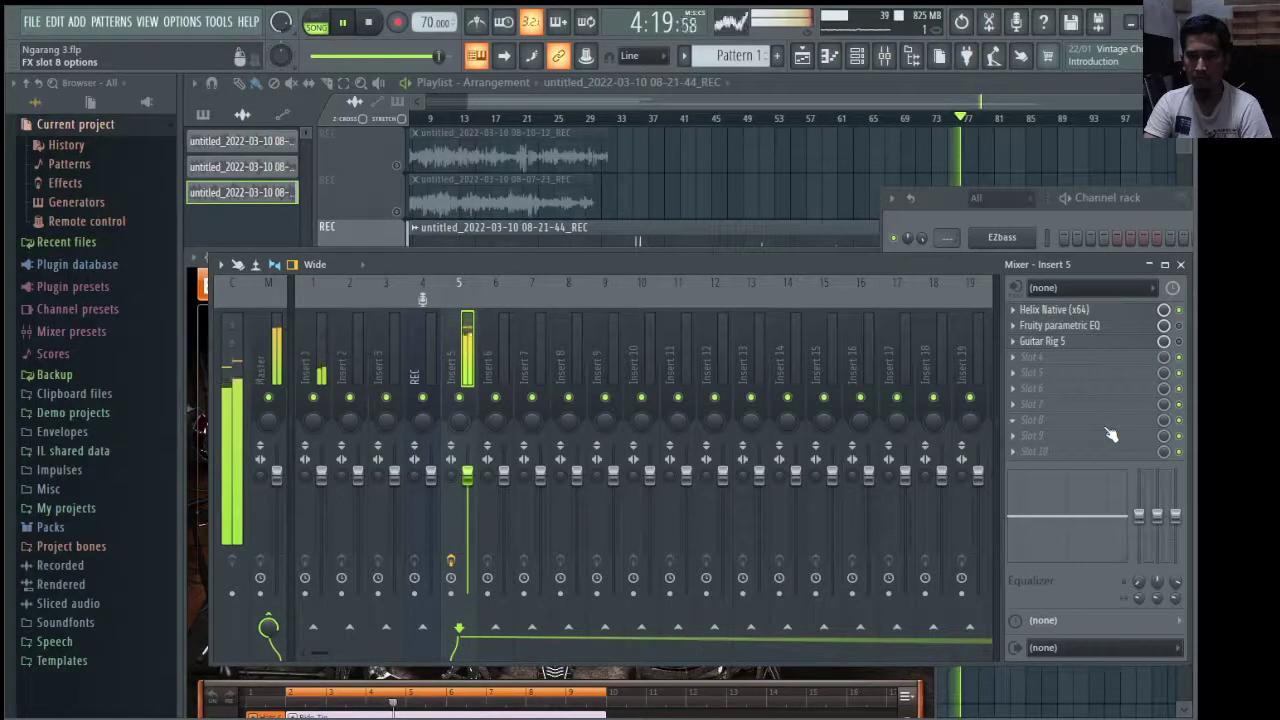
click(1055, 309)
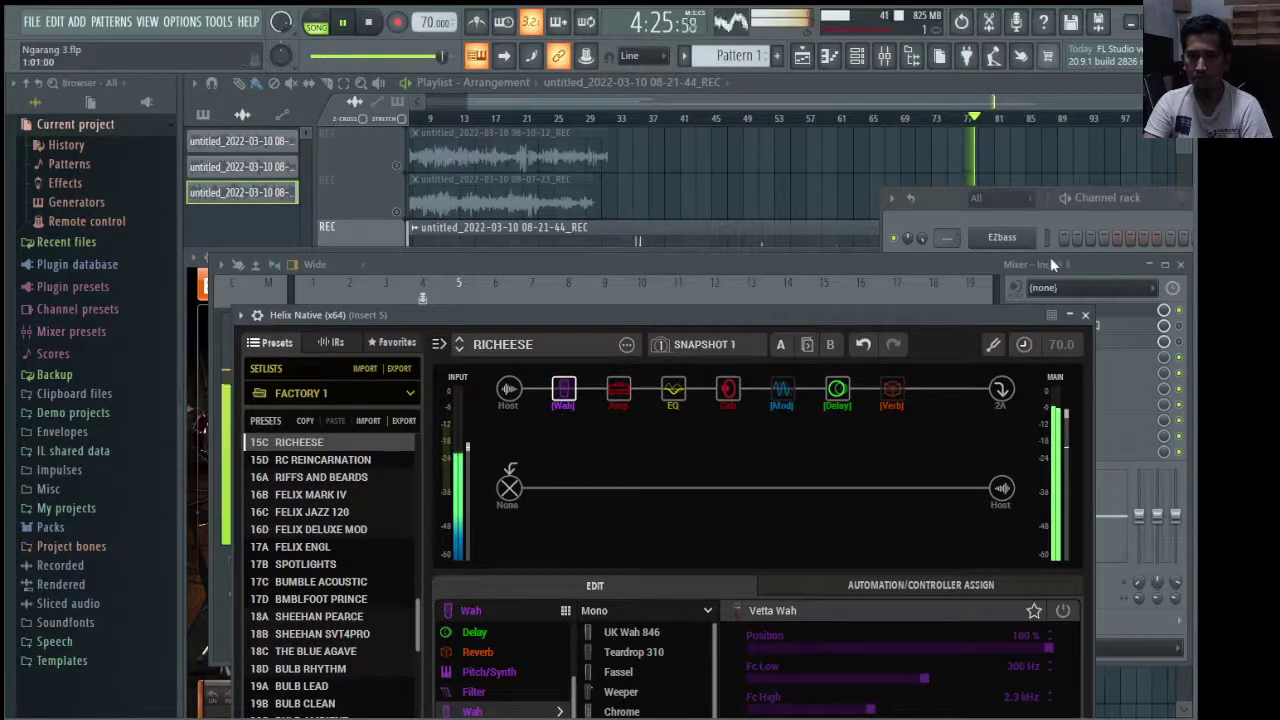
Step: Bring the mixer in front of Helix Native and reposition the channel rack so all its channels are in view
drag(1105, 275, 926, 289)
drag(965, 193, 1135, 311)
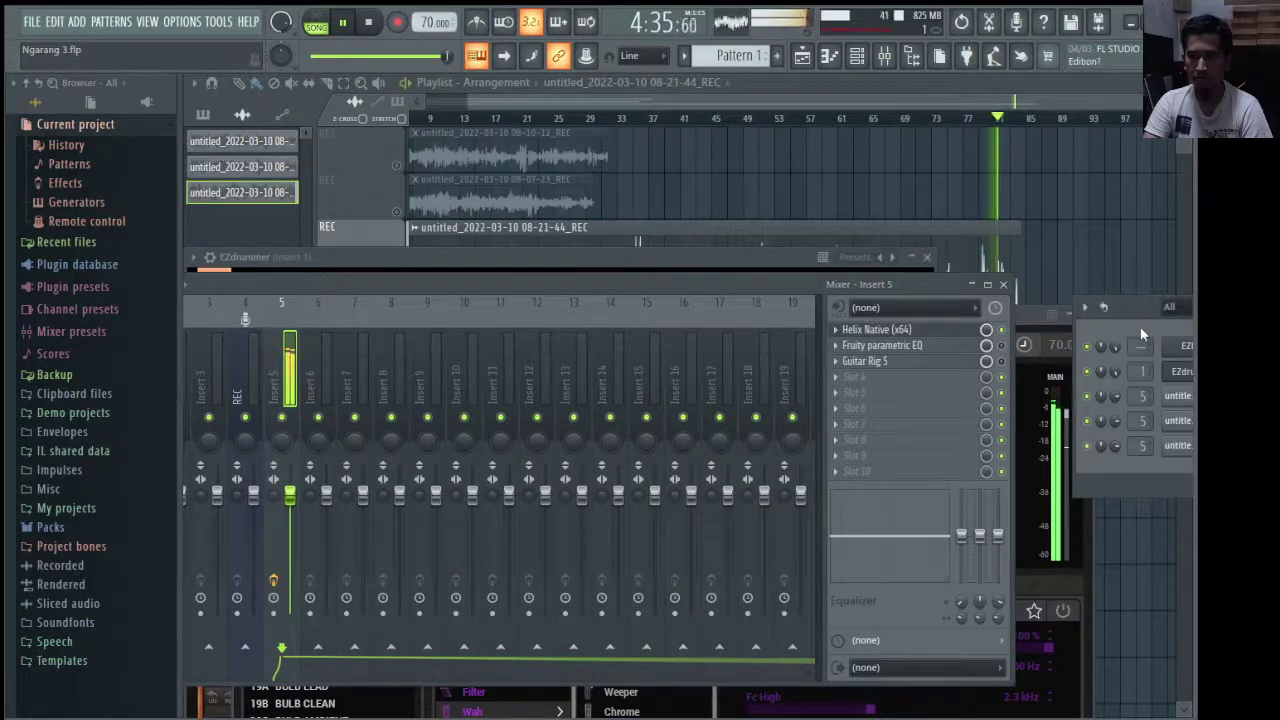
drag(1135, 301, 872, 246)
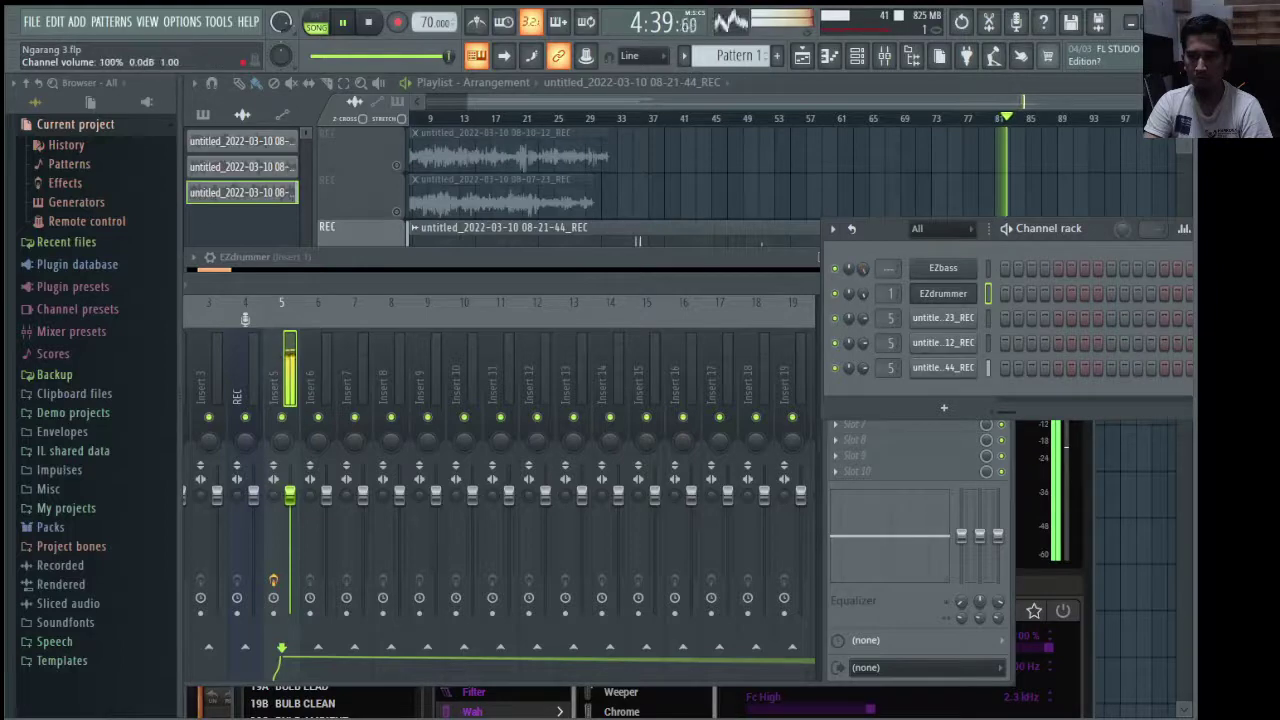
Step: Bring the playlist to the front and stop the song playback
click(946, 80)
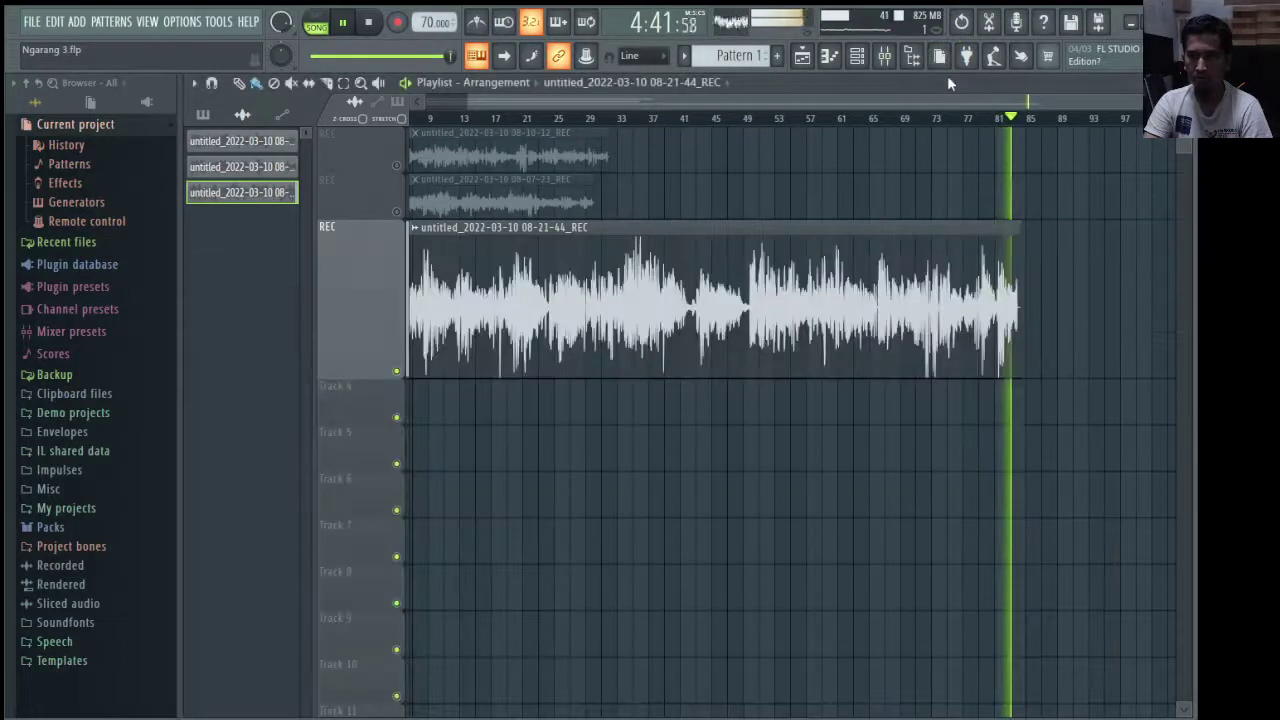
click(372, 24)
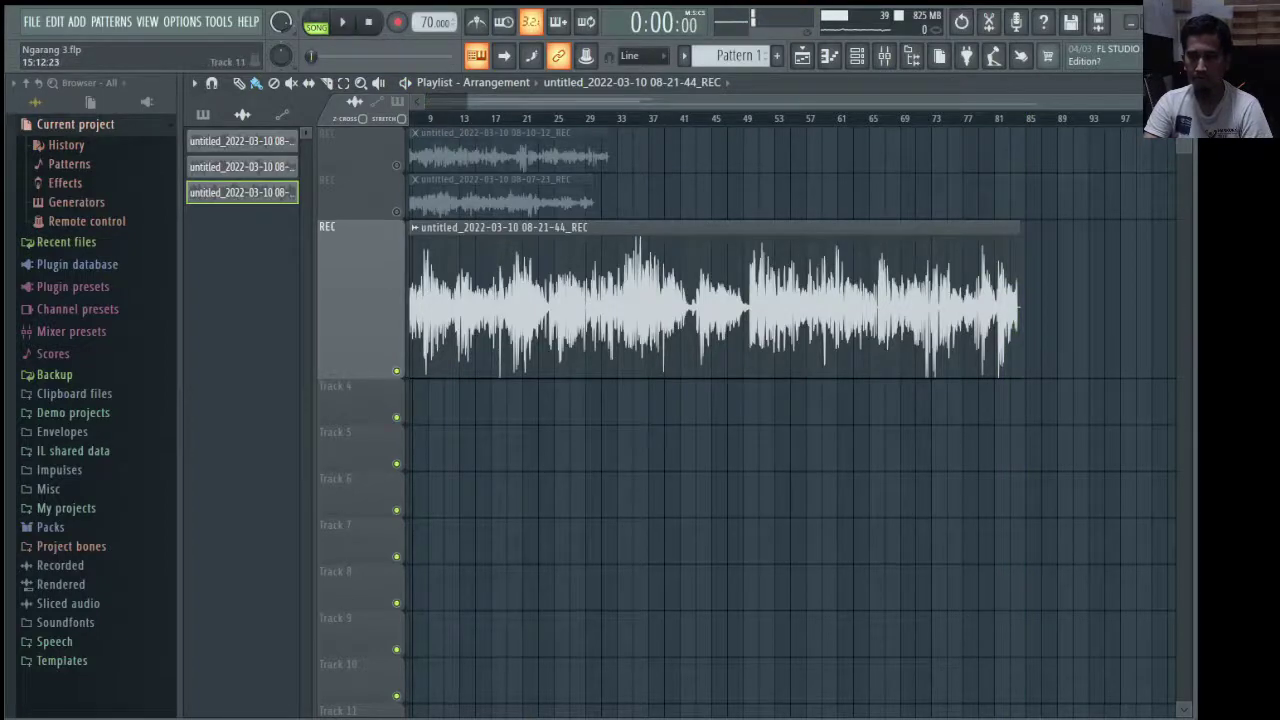